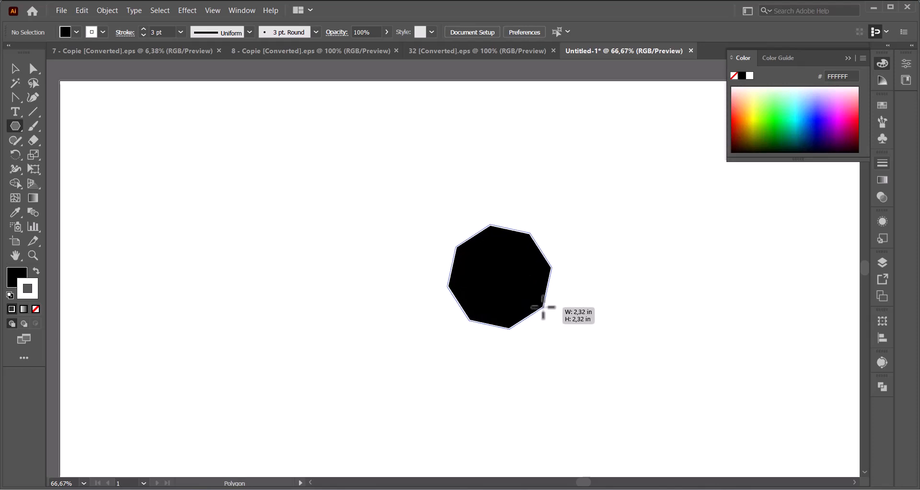
# - Draw a black hexagon about 2.3 in wide and a black circle beside it on the artboard
pyautogui.press('Down')
pyautogui.press('Down')
pyautogui.press('Down')
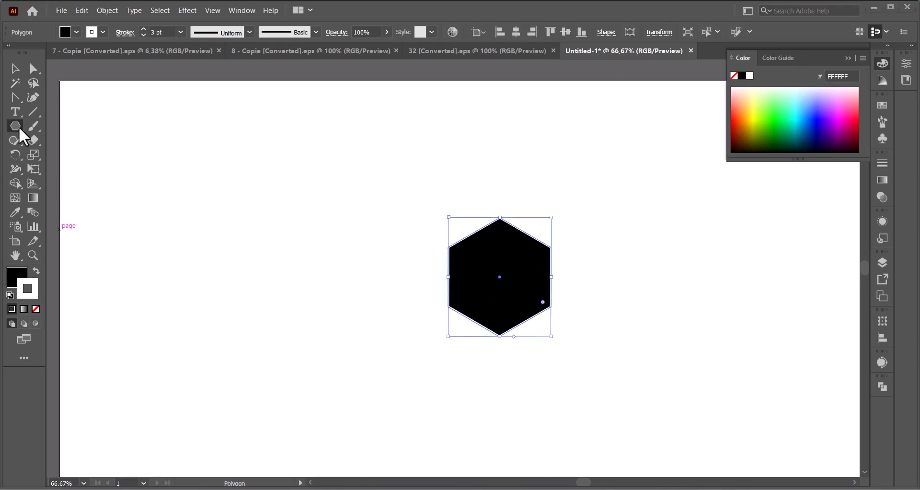
pyautogui.moveTo(19, 128); pyautogui.dragTo(58, 151)
pyautogui.moveTo(307, 240); pyautogui.dragTo(360, 269)
# - Shrink the hexagon, move it onto the black circle and swap its colours to a white fill with a black outline
pyautogui.click(13, 70)
pyautogui.click(532, 255)
pyautogui.moveTo(551, 217); pyautogui.dragTo(545, 228)
pyautogui.moveTo(490, 258)
pyautogui.mouseDown()
pyautogui.moveTo(300, 222)
pyautogui.moveTo(350, 191)
pyautogui.moveTo(332, 253)
pyautogui.mouseUp()
pyautogui.click(36, 271)
# - Bring the hexagon to the front and scale it down so it sits centred inside the circle
pyautogui.rightClick(355, 242)
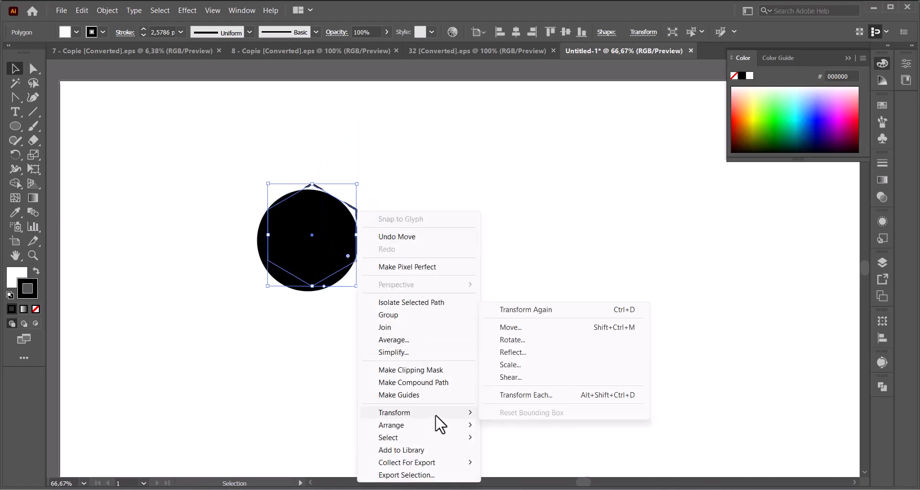
pyautogui.moveTo(436, 423)
pyautogui.click(547, 424)
pyautogui.moveTo(356, 184); pyautogui.dragTo(346, 195)
pyautogui.moveTo(309, 226); pyautogui.dragTo(306, 228)
# - Move the circle and hexagon together to the artboard's right side and rotate them 90°
pyautogui.moveTo(213, 169); pyautogui.dragTo(394, 305)
pyautogui.moveTo(332, 244); pyautogui.dragTo(634, 264)
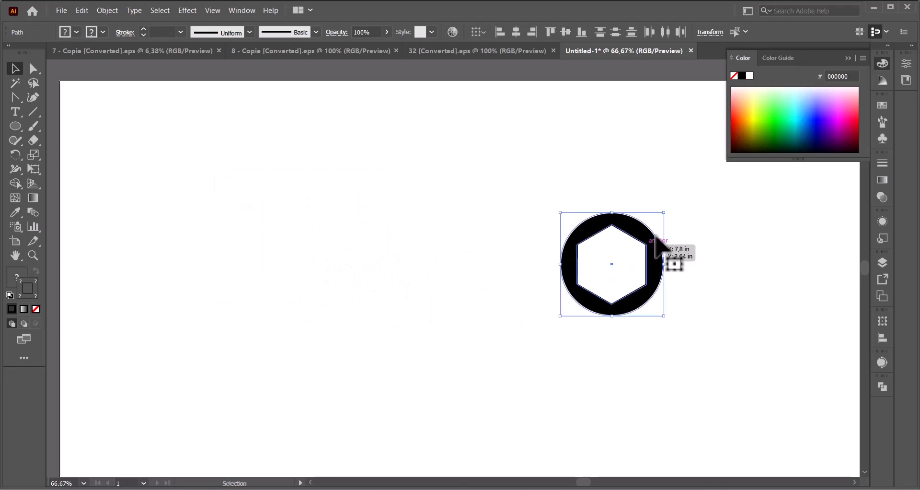
pyautogui.moveTo(669, 213); pyautogui.dragTo(534, 191)
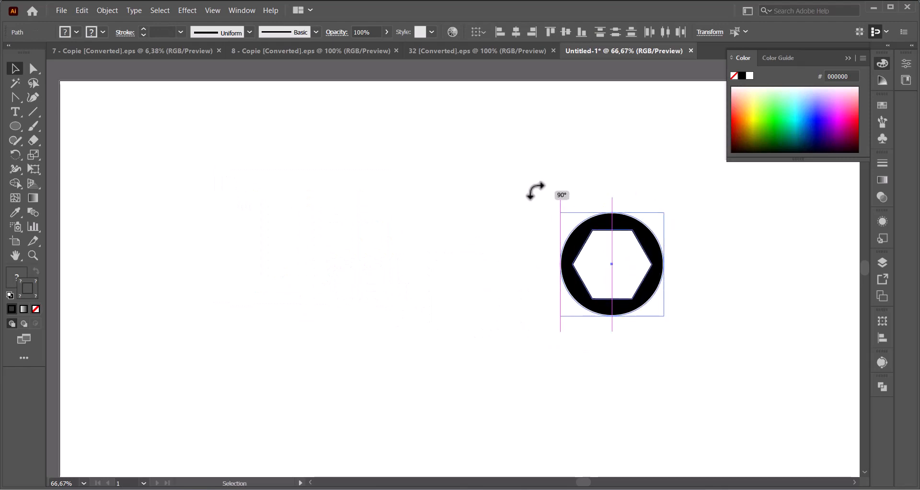
pyautogui.click(501, 199)
# - Draw a long horizontal rounded rectangle as the wrench handle and place its right end against the ring
pyautogui.moveTo(17, 126); pyautogui.dragTo(63, 139)
pyautogui.moveTo(483, 243); pyautogui.dragTo(146, 291)
pyautogui.press('v')
pyautogui.moveTo(357, 259); pyautogui.dragTo(445, 257)
pyautogui.rightClick(445, 257)
pyautogui.moveTo(532, 434)
pyautogui.click(607, 442)
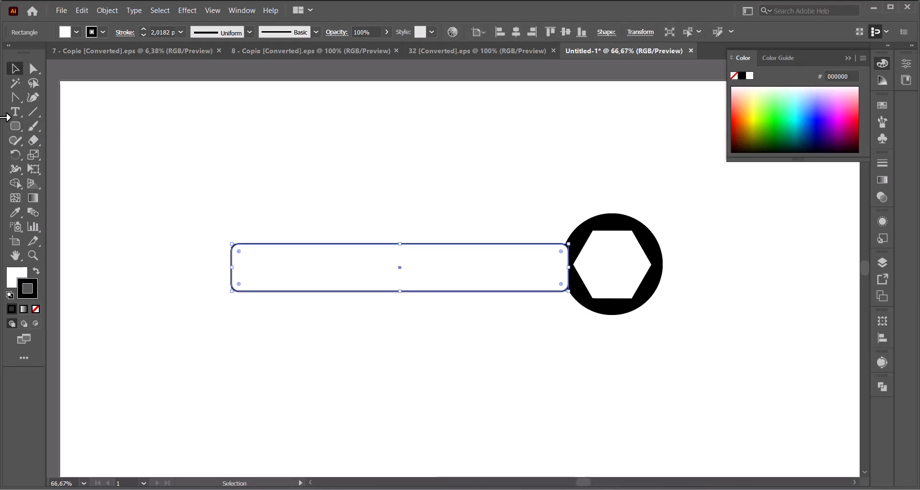
# - Swap the handle to a black fill with a white outline, align it with the ring and send it to the back
pyautogui.click(36, 271)
pyautogui.rightClick(437, 276)
pyautogui.click(398, 287)
pyautogui.moveTo(485, 272)
pyautogui.mouseDown()
pyautogui.moveTo(485, 265)
pyautogui.moveTo(493, 273)
pyautogui.moveTo(487, 268)
pyautogui.mouseUp()
pyautogui.rightClick(487, 268)
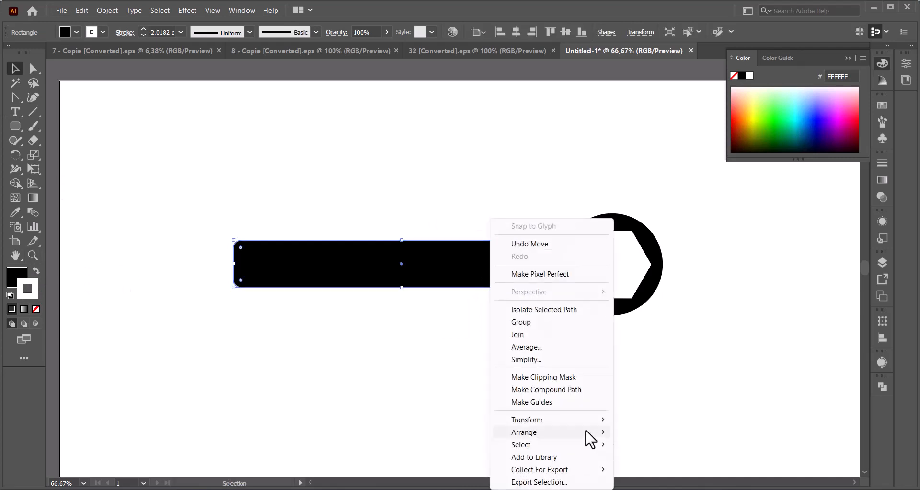
pyautogui.moveTo(602, 441)
pyautogui.click(661, 467)
pyautogui.click(653, 468)
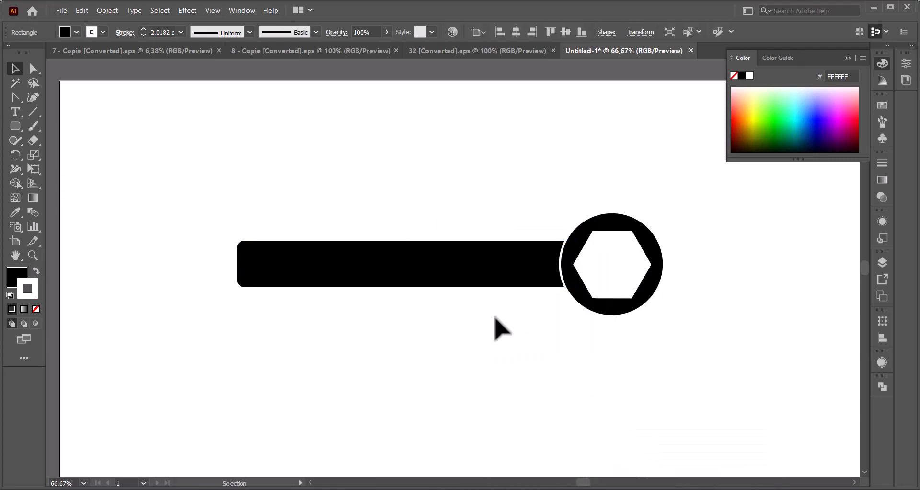
# - Draw a black circle with a white outline over the left end of the handle
pyautogui.click(15, 126)
pyautogui.moveTo(14, 129); pyautogui.dragTo(53, 154)
pyautogui.moveTo(210, 273); pyautogui.dragTo(266, 309)
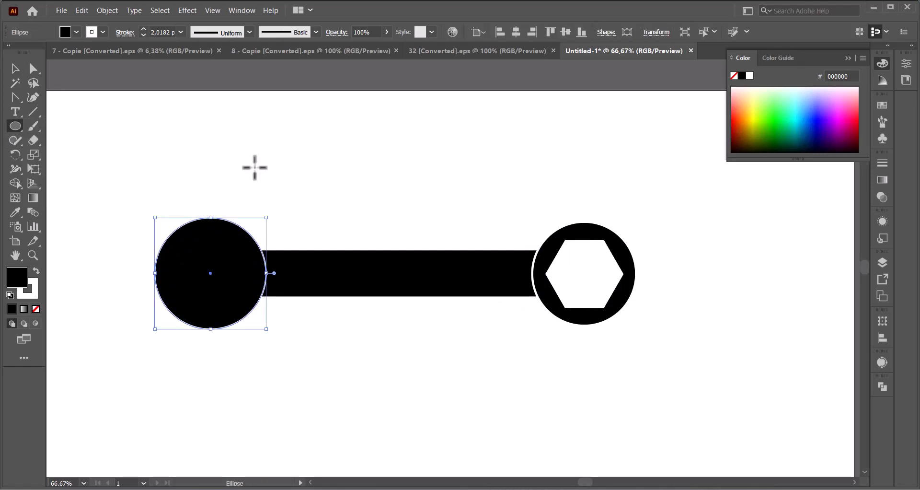
# - Reshape the left circle by lengthening the right handles of its top and bottom points and pulling its leftmost point outward
pyautogui.click(14, 97)
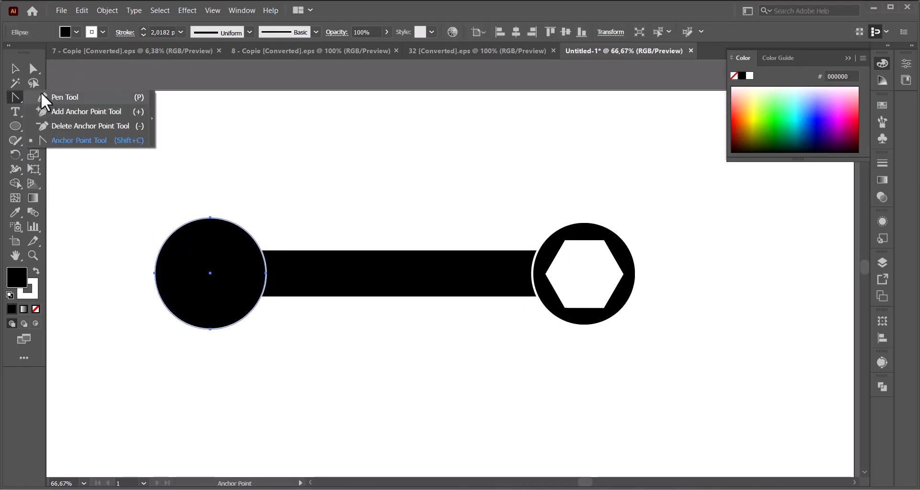
pyautogui.click(33, 69)
pyautogui.click(209, 218)
pyautogui.moveTo(241, 218); pyautogui.dragTo(255, 215)
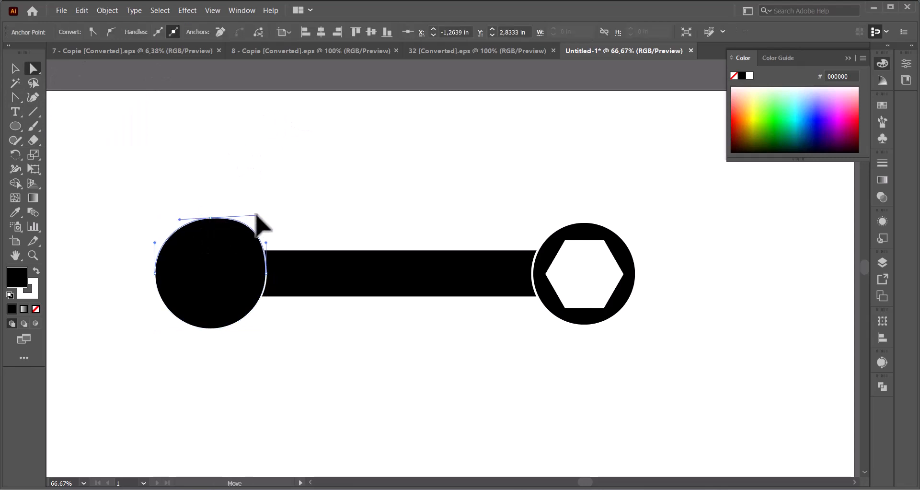
pyautogui.click(210, 329)
pyautogui.moveTo(241, 329); pyautogui.dragTo(258, 330)
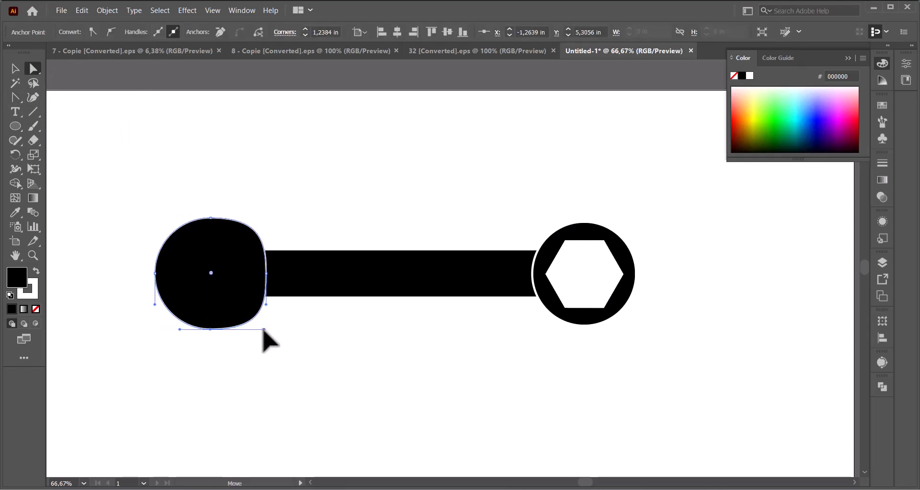
pyautogui.moveTo(155, 272); pyautogui.dragTo(144, 272)
pyautogui.press('v')
pyautogui.click(344, 190)
# - Try copying the ring's hexagon onto the left head and bringing the copy to the front
pyautogui.moveTo(572, 273); pyautogui.dragTo(169, 280)
pyautogui.rightClick(145, 288)
pyautogui.moveTo(239, 431)
pyautogui.click(329, 430)
pyautogui.moveTo(170, 280)
pyautogui.mouseDown()
pyautogui.moveTo(202, 280)
pyautogui.moveTo(180, 269)
pyautogui.moveTo(154, 277)
pyautogui.mouseUp()
pyautogui.click(119, 274)
pyautogui.press('Delete')
pyautogui.hotkey('ctrl', 'z')
pyautogui.hotkey('ctrl', 'z')
pyautogui.hotkey('ctrl', 'z')
pyautogui.hotkey('ctrl', 'z')
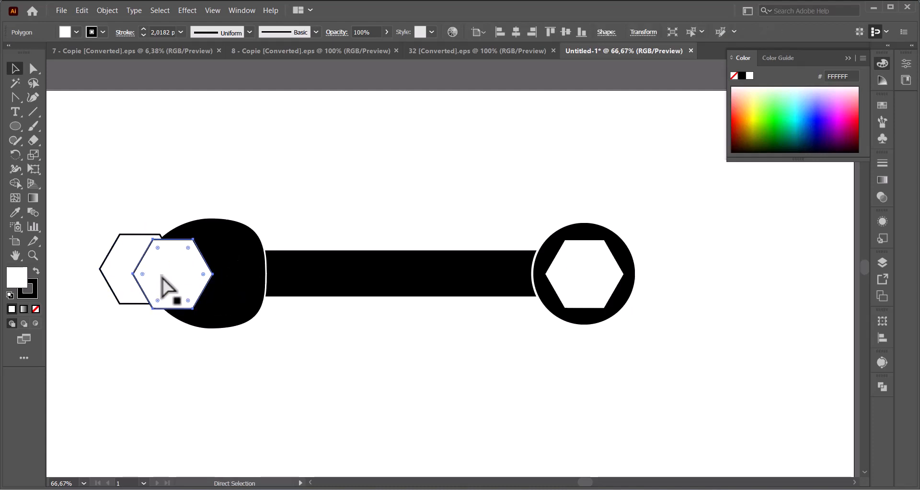
# - Delete the extra hexagon copy, then widen and slightly tilt the remaining one over the left head
pyautogui.click(102, 259)
pyautogui.click(114, 256)
pyautogui.press('Delete')
pyautogui.click(194, 266)
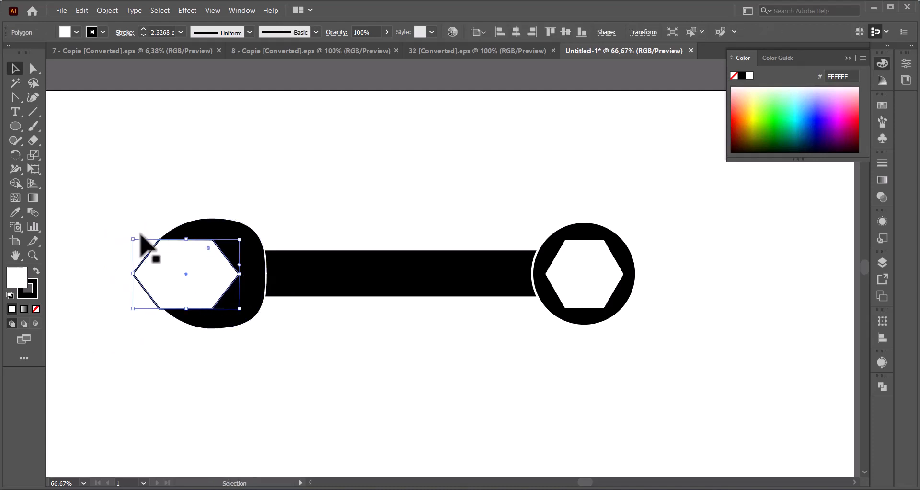
pyautogui.moveTo(128, 236); pyautogui.dragTo(126, 239)
# - Try cutting the stretched hexagon out of the left head with the Shape Builder
pyautogui.moveTo(116, 209); pyautogui.dragTo(271, 382)
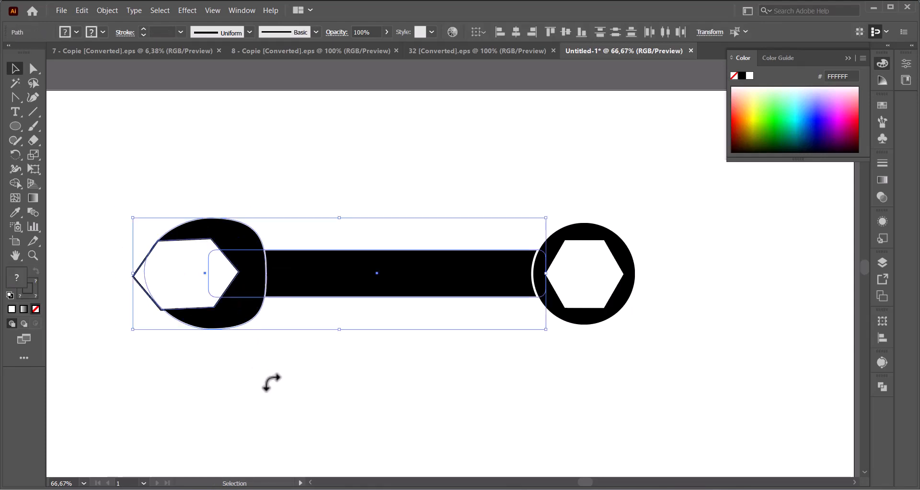
pyautogui.click(307, 383)
pyautogui.click(201, 288)
pyautogui.moveTo(115, 187); pyautogui.dragTo(254, 376)
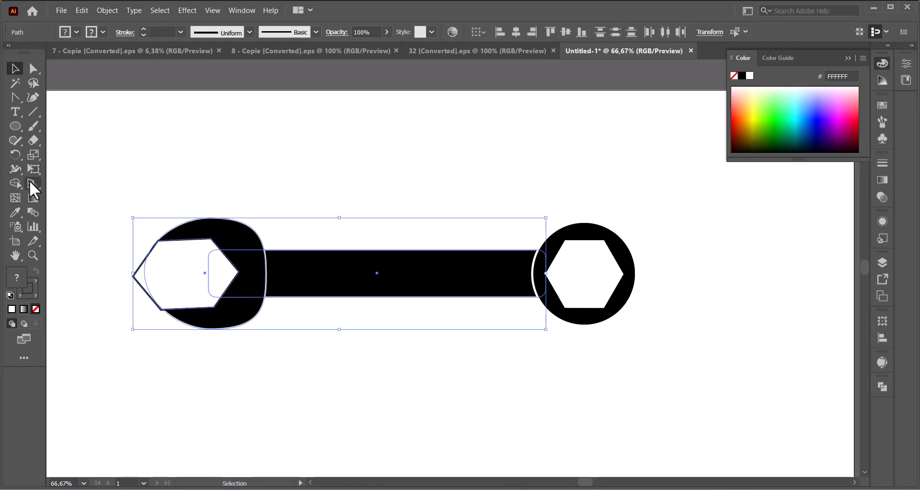
pyautogui.hotkey('shift', 'w')
pyautogui.hotkey('shift', 'm')
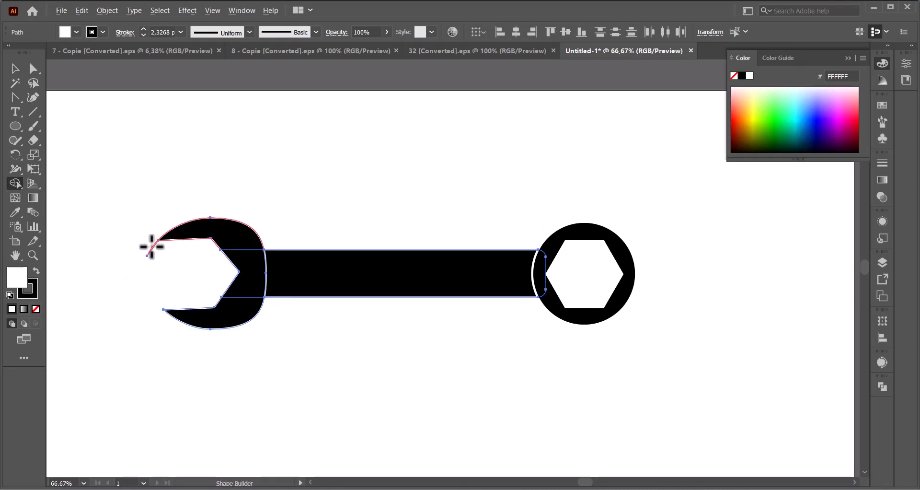
pyautogui.click(15, 69)
pyautogui.click(189, 247)
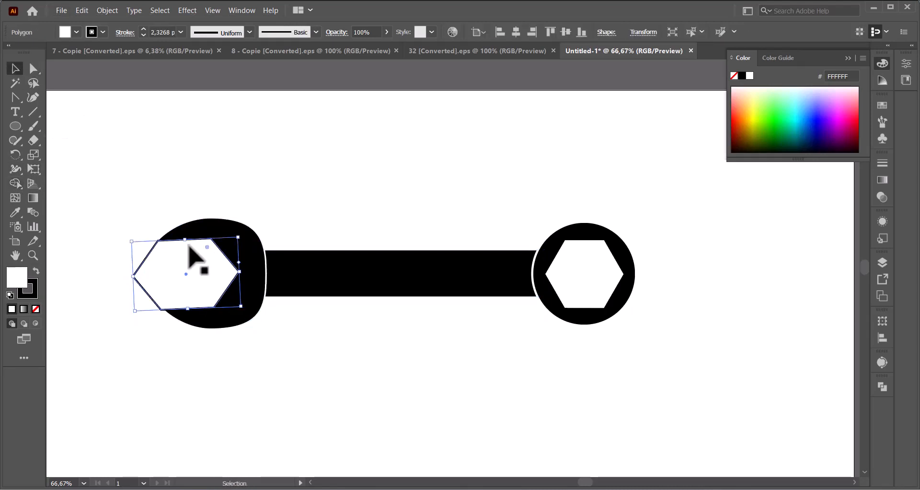
# - Try resizing and repositioning the hexagon over the left head, and delete it
pyautogui.click(127, 225)
pyautogui.click(211, 270)
pyautogui.click(106, 192)
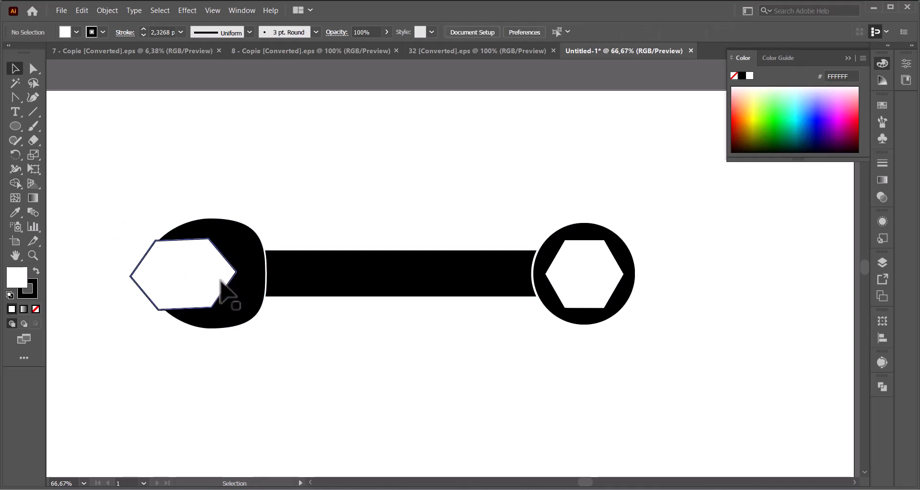
pyautogui.click(221, 279)
pyautogui.moveTo(237, 272); pyautogui.dragTo(218, 274)
pyautogui.moveTo(186, 280); pyautogui.dragTo(192, 280)
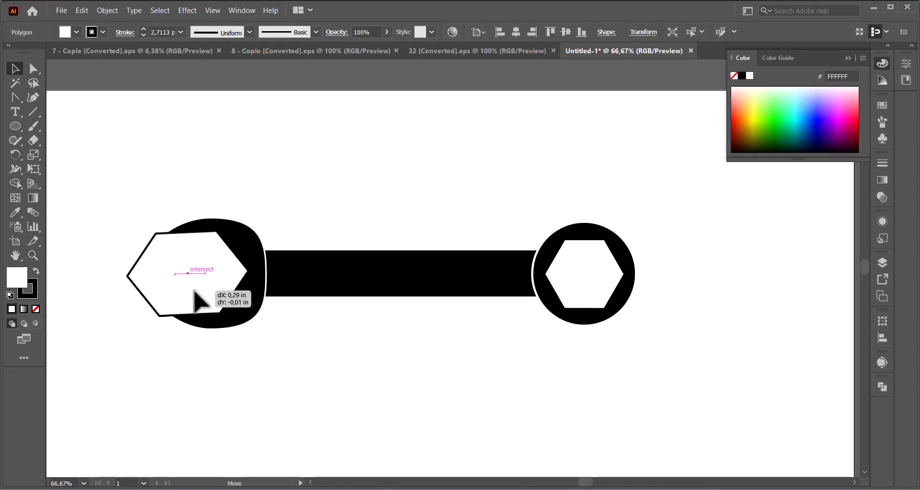
pyautogui.moveTo(182, 300); pyautogui.dragTo(183, 300)
pyautogui.press('Delete')
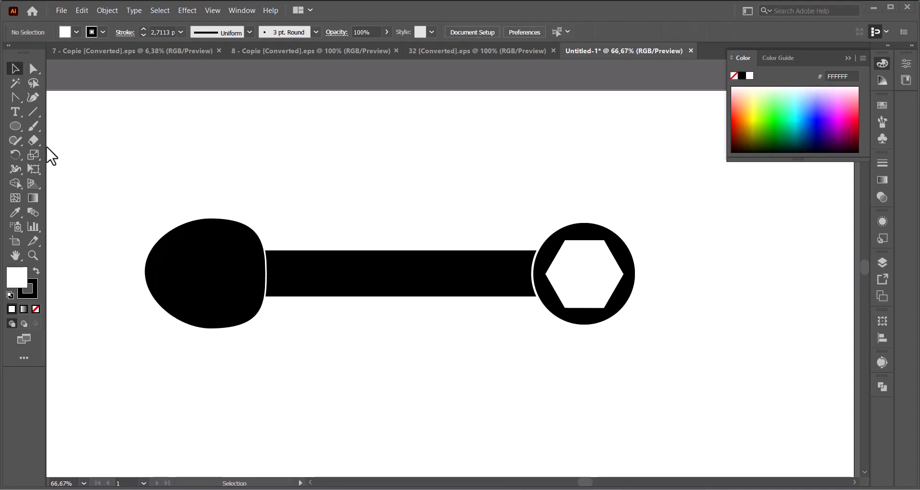
# - Draw a white horizontal rounded rectangle and place it over the left side of the head as the jaw opening
pyautogui.moveTo(14, 123); pyautogui.dragTo(58, 143)
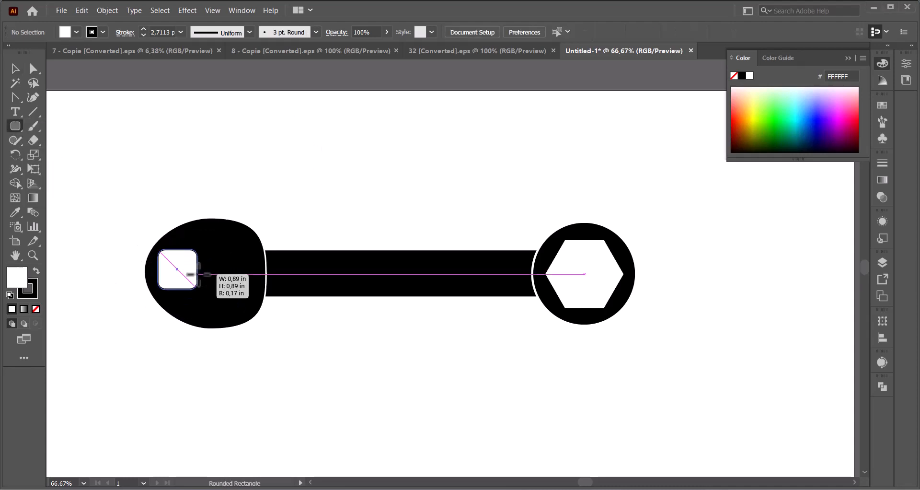
pyautogui.moveTo(197, 288)
pyautogui.mouseDown()
pyautogui.moveTo(218, 277)
pyautogui.moveTo(228, 294)
pyautogui.mouseUp()
pyautogui.hotkey('shift', '`')
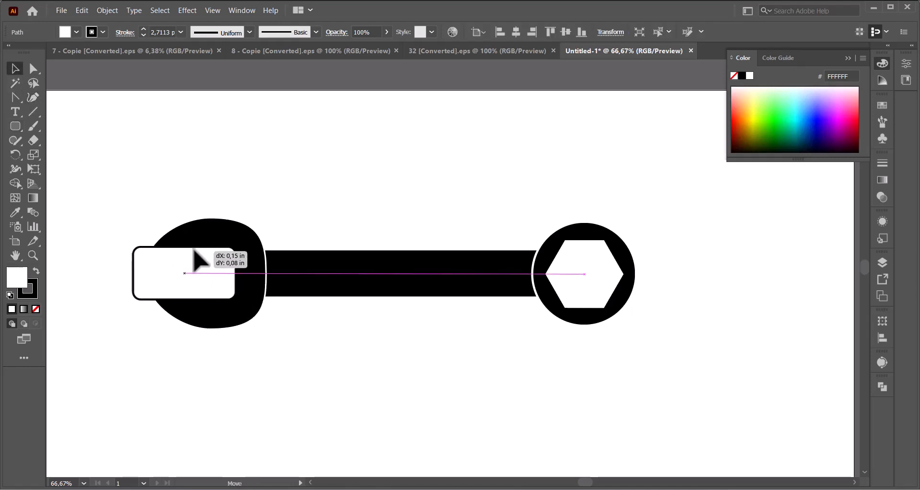
pyautogui.moveTo(194, 249); pyautogui.dragTo(195, 250)
pyautogui.click(303, 202)
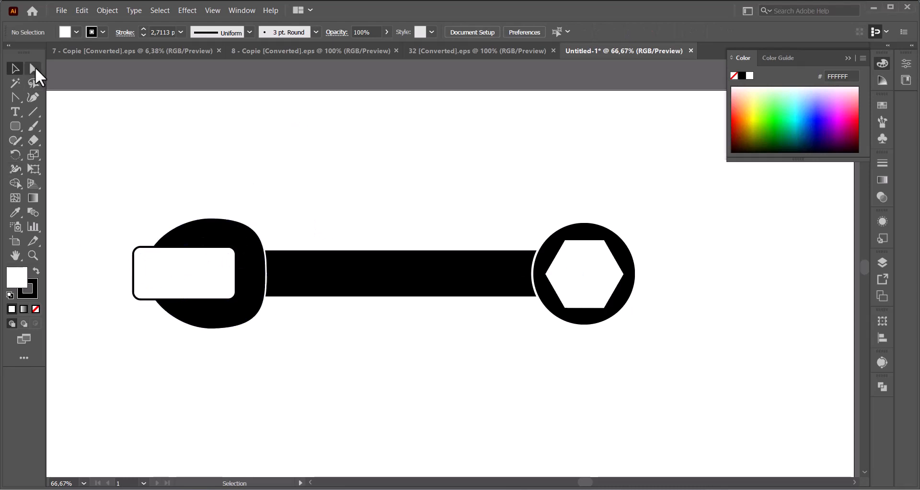
# - Move the head's leftmost point slightly inward and increase the corner rounding of the white jaw rectangle
pyautogui.moveTo(144, 271)
pyautogui.mouseDown()
pyautogui.moveTo(157, 270)
pyautogui.moveTo(138, 268)
pyautogui.moveTo(150, 269)
pyautogui.mouseUp()
pyautogui.click(17, 70)
pyautogui.click(145, 209)
pyautogui.click(194, 265)
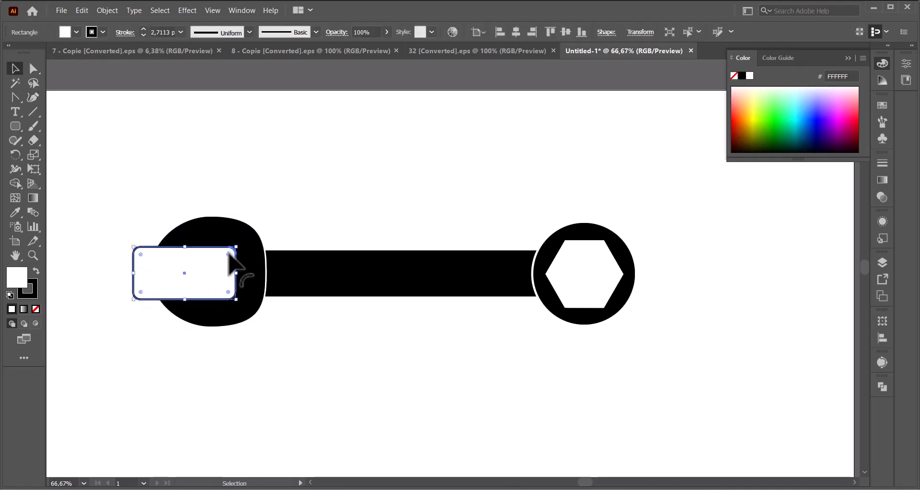
pyautogui.moveTo(227, 252); pyautogui.dragTo(216, 267)
# - Cut the white rounded rectangle out of the left head with the Shape Builder to open the jaw
pyautogui.click(103, 199)
pyautogui.moveTo(103, 199); pyautogui.dragTo(181, 312)
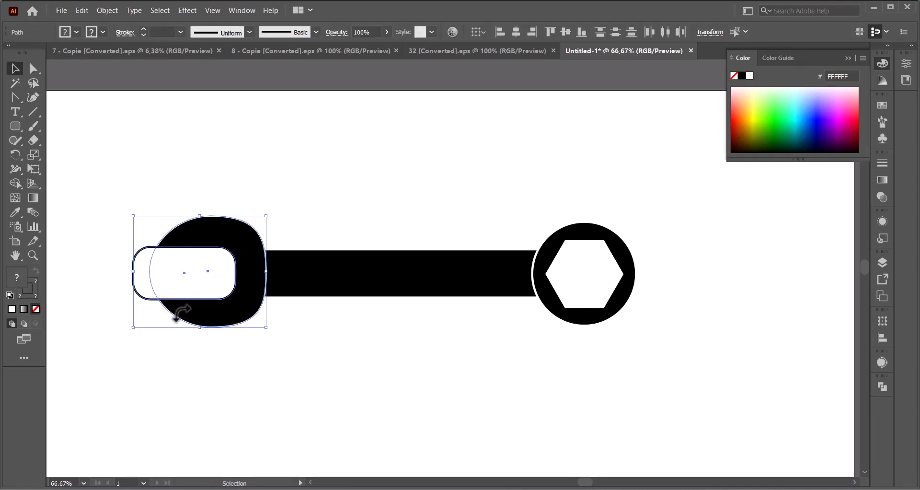
pyautogui.hotkey('shift', 'm')
pyautogui.moveTo(181, 276); pyautogui.dragTo(131, 277)
pyautogui.click(17, 72)
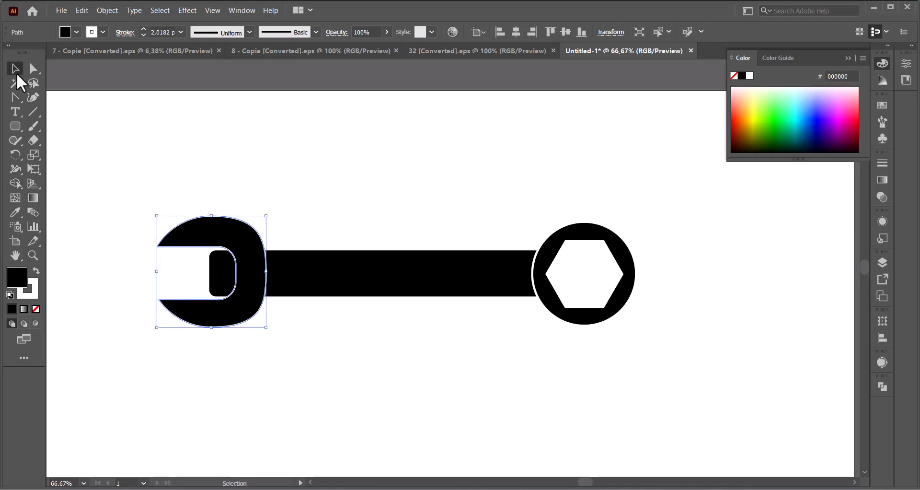
# - Remove the part of the handle that extends into the jaw opening with the Shape Builder
pyautogui.moveTo(84, 149); pyautogui.dragTo(268, 346)
pyautogui.click(15, 183)
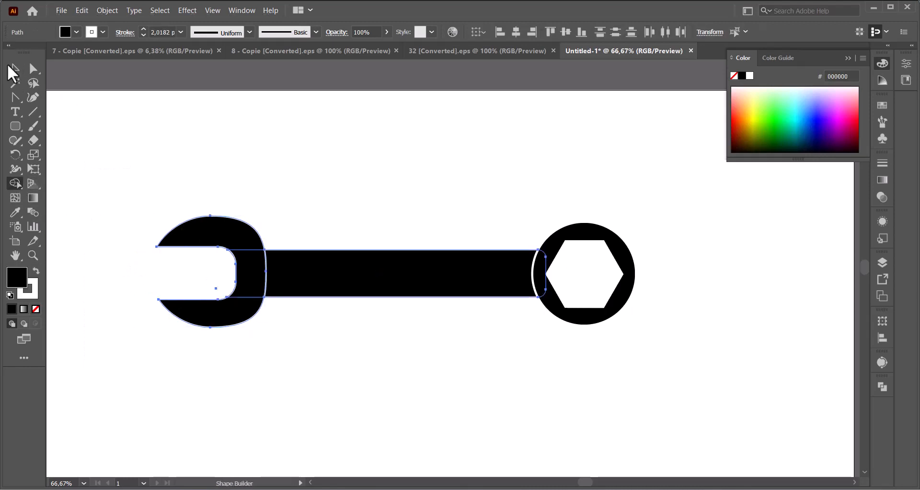
pyautogui.click(13, 72)
# - Group the jaw, handle and ring, scale the wrench down and move it up the artboard
pyautogui.keyDown('shift'); pyautogui.click(622, 237); pyautogui.keyUp('shift')
pyautogui.rightClick(372, 294)
pyautogui.click(386, 117)
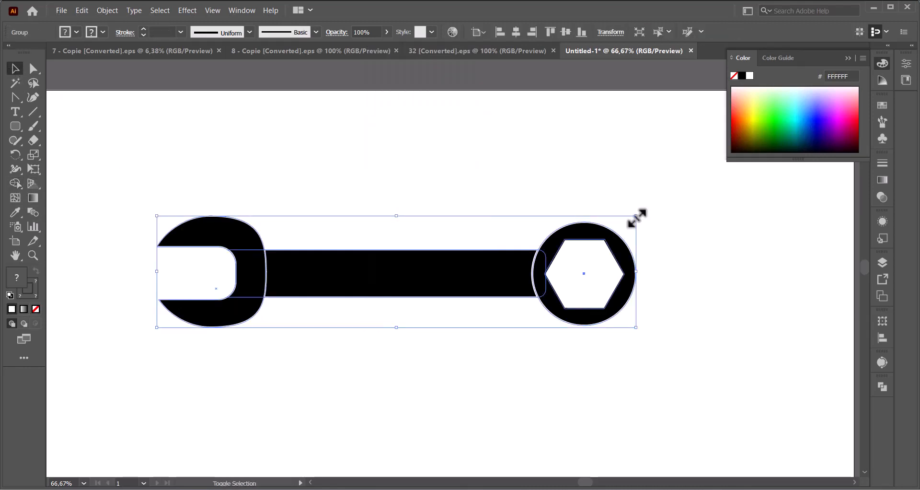
pyautogui.moveTo(636, 215); pyautogui.dragTo(546, 221)
pyautogui.click(555, 225)
pyautogui.moveTo(389, 274); pyautogui.dragTo(405, 205)
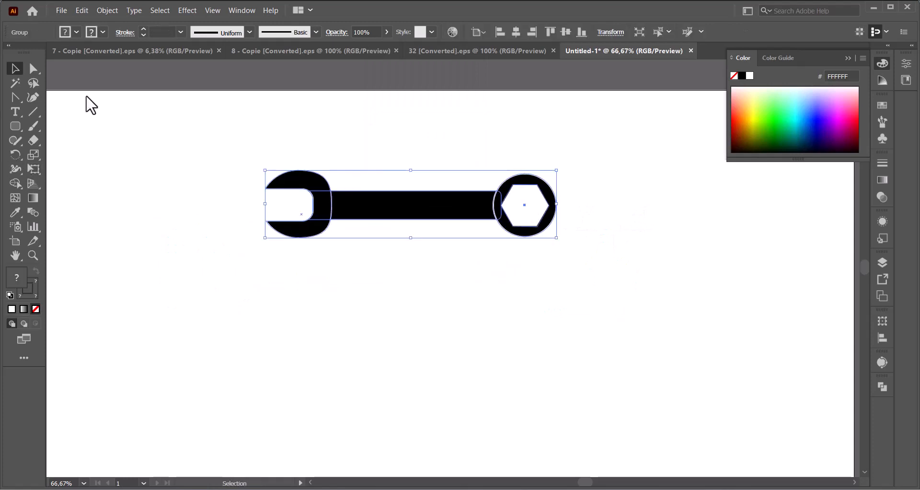
# - Draw a narrow black rounded rectangle with a white outline and place it inside the wrench handle as an inlay
pyautogui.click(15, 125)
pyautogui.click(30, 138)
pyautogui.moveTo(346, 289); pyautogui.dragTo(422, 301)
pyautogui.click(36, 270)
pyautogui.press('v')
pyautogui.moveTo(349, 291)
pyautogui.mouseDown()
pyautogui.moveTo(417, 212)
pyautogui.moveTo(416, 194)
pyautogui.moveTo(425, 211)
pyautogui.mouseUp()
pyautogui.click(500, 312)
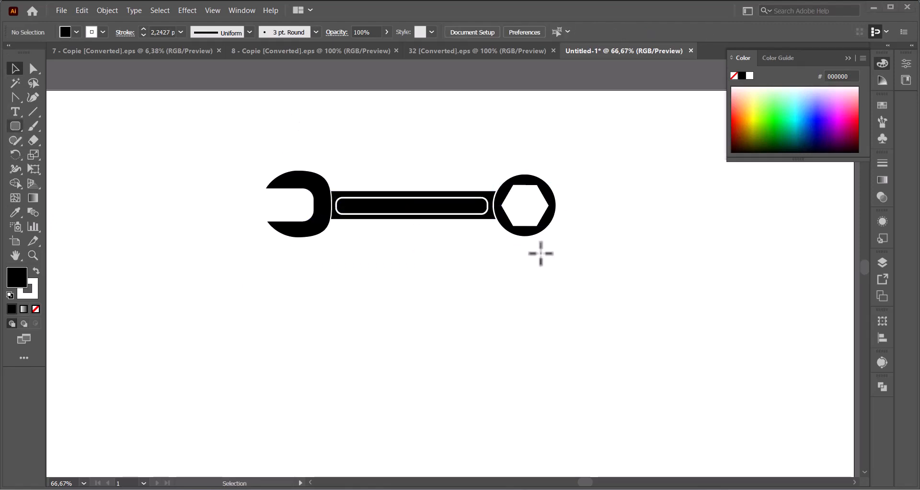
# - Draw a black upright rounded rectangle below the wrench's ring and a black circle centred over it
pyautogui.moveTo(487, 250); pyautogui.dragTo(517, 317)
pyautogui.press('v')
pyautogui.moveTo(516, 285); pyautogui.dragTo(537, 275)
pyautogui.click(532, 187)
pyautogui.click(16, 126)
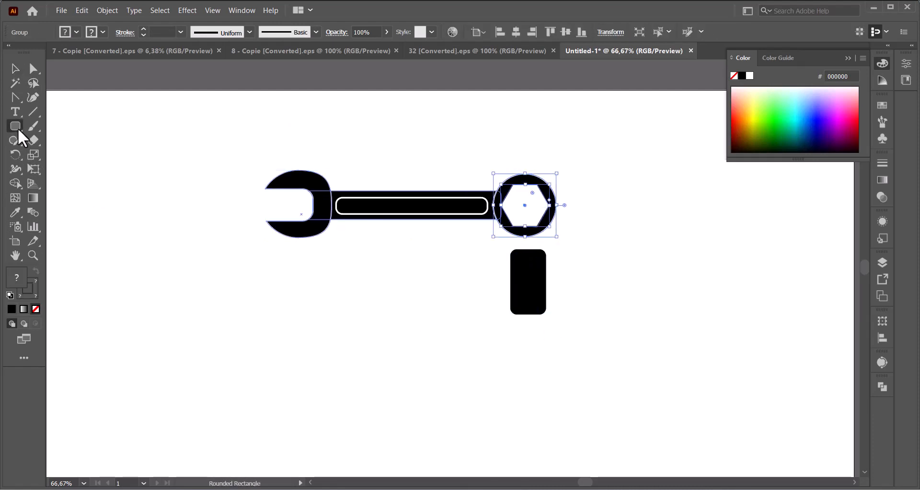
pyautogui.moveTo(528, 282); pyautogui.dragTo(556, 308)
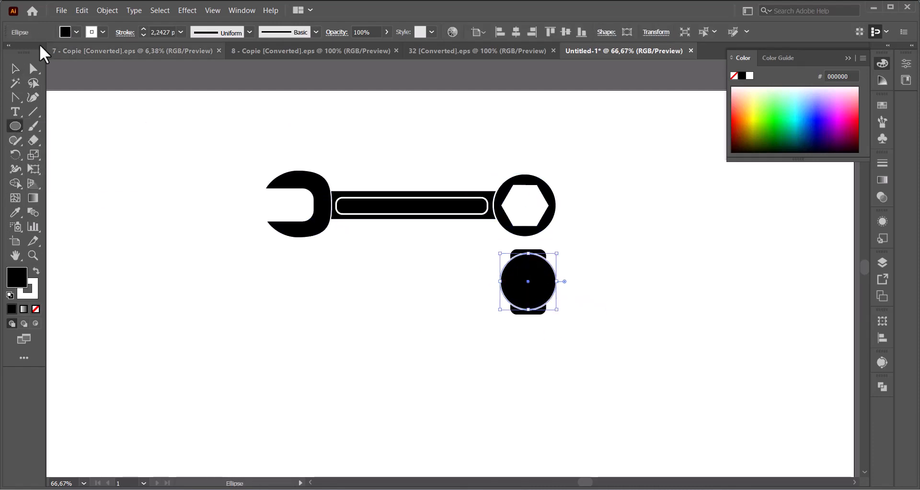
# - Place a smaller white circle at the centre of the new black circle to form a second ring
pyautogui.click(15, 69)
pyautogui.moveTo(538, 276)
pyautogui.mouseDown()
pyautogui.moveTo(614, 276)
pyautogui.moveTo(630, 256)
pyautogui.moveTo(624, 262)
pyautogui.mouseUp()
pyautogui.click(36, 271)
pyautogui.moveTo(613, 280)
pyautogui.mouseDown()
pyautogui.moveTo(530, 283)
pyautogui.moveTo(542, 284)
pyautogui.mouseUp()
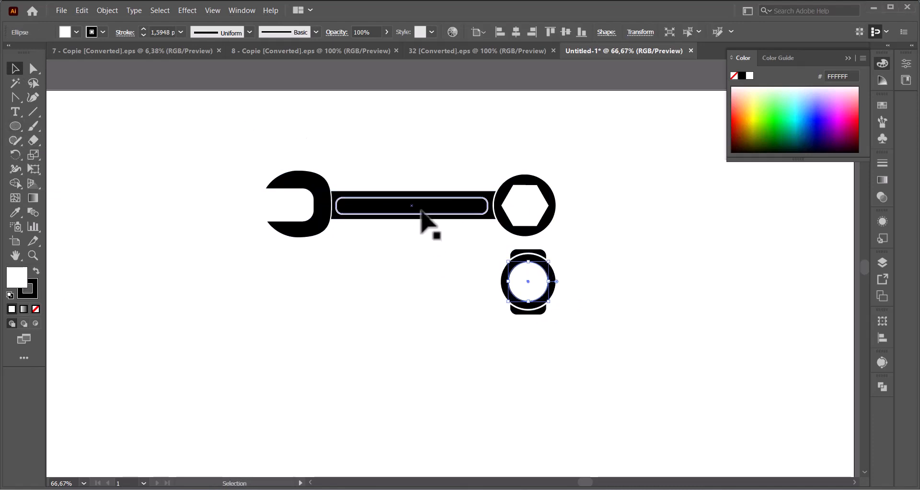
# - Copy the handle's rounded inlay down beside the second ring and align it as that tool's handle
pyautogui.moveTo(437, 216); pyautogui.dragTo(433, 271)
pyautogui.moveTo(437, 276); pyautogui.dragTo(426, 276)
pyautogui.click(425, 255)
# - Draw a black rectangle with a white outline over the left end of the second tool's handle
pyautogui.moveTo(15, 126); pyautogui.dragTo(64, 129)
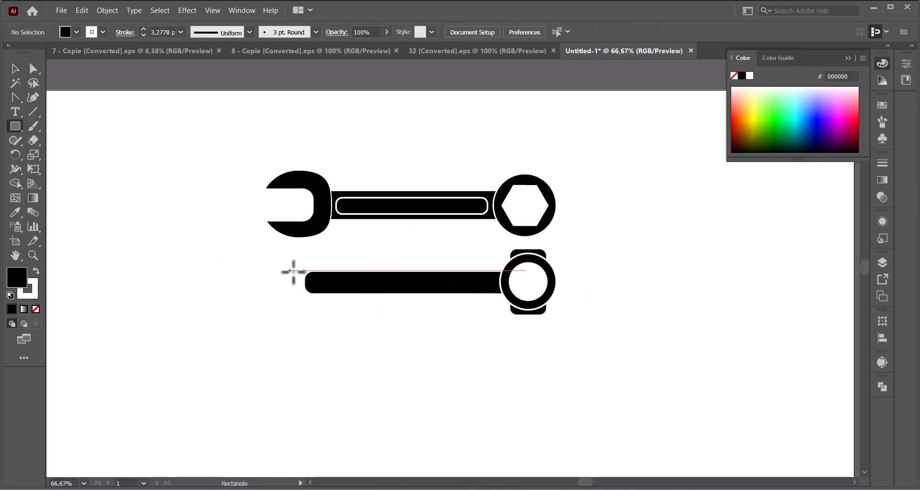
pyautogui.moveTo(288, 266); pyautogui.dragTo(264, 255)
pyautogui.click(32, 255)
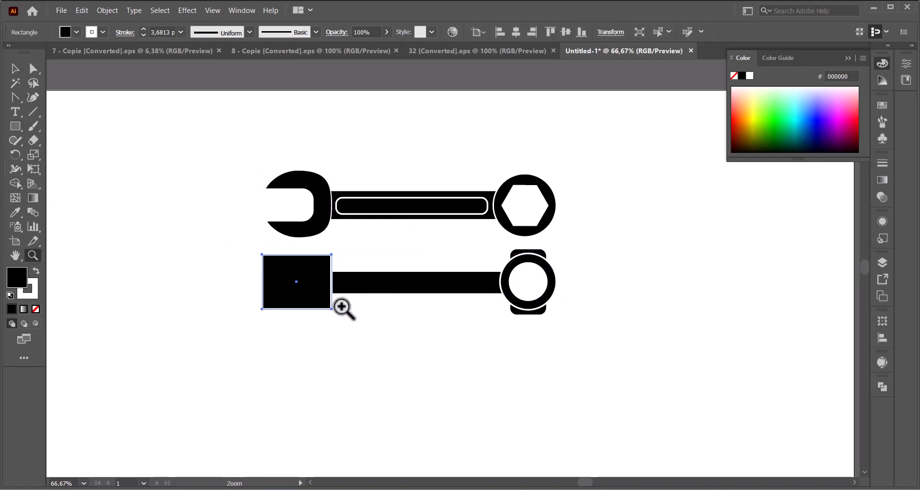
# - Notch the right edge of the second tool's block with two small white circles without outline, one above and one below the handle
pyautogui.click(336, 295)
pyautogui.moveTo(16, 126); pyautogui.dragTo(67, 154)
pyautogui.moveTo(181, 229)
pyautogui.mouseDown()
pyautogui.moveTo(221, 269)
pyautogui.moveTo(470, 248)
pyautogui.moveTo(472, 264)
pyautogui.moveTo(456, 238)
pyautogui.moveTo(459, 290)
pyautogui.mouseUp()
pyautogui.click(36, 271)
pyautogui.click(35, 308)
pyautogui.click(465, 233)
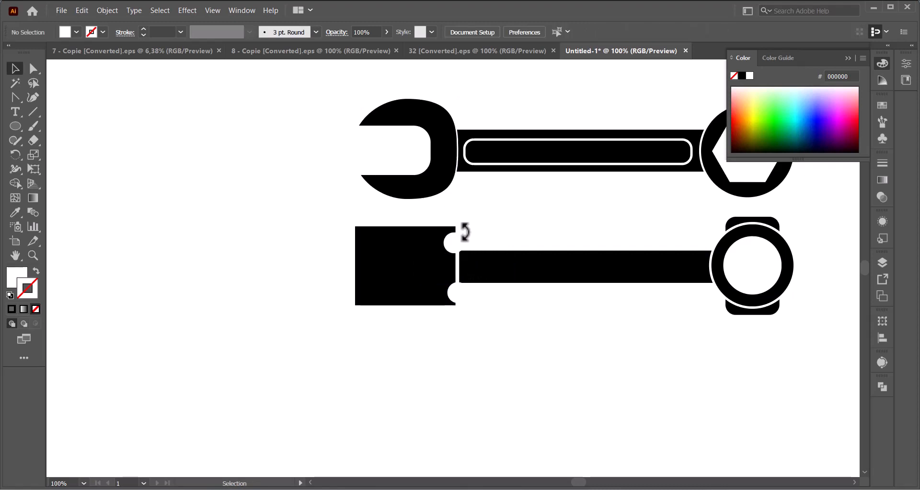
# - Draw a vertical white 3 pt line across the block near its left edge and place a copy just right of it
pyautogui.moveTo(371, 215); pyautogui.dragTo(371, 320)
pyautogui.click(143, 27)
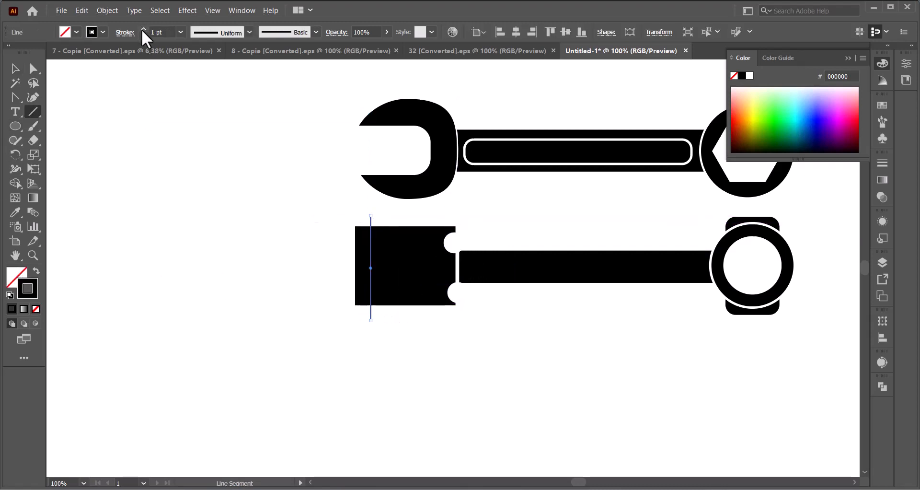
pyautogui.click(751, 86)
pyautogui.press('v')
pyautogui.moveTo(371, 275); pyautogui.dragTo(380, 266)
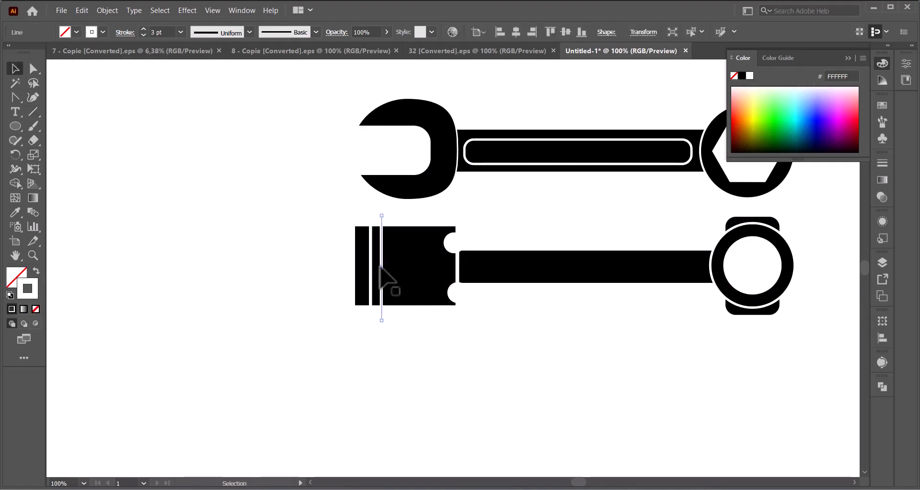
# - Draw an unfilled white-outlined rectangle at the block's right edge and open its right side by adding and deleting an anchor point
pyautogui.click(16, 125)
pyautogui.moveTo(140, 215)
pyautogui.mouseDown()
pyautogui.moveTo(180, 244)
pyautogui.moveTo(180, 254)
pyautogui.moveTo(449, 287)
pyautogui.mouseUp()
pyautogui.click(11, 70)
pyautogui.moveTo(15, 97); pyautogui.dragTo(62, 108)
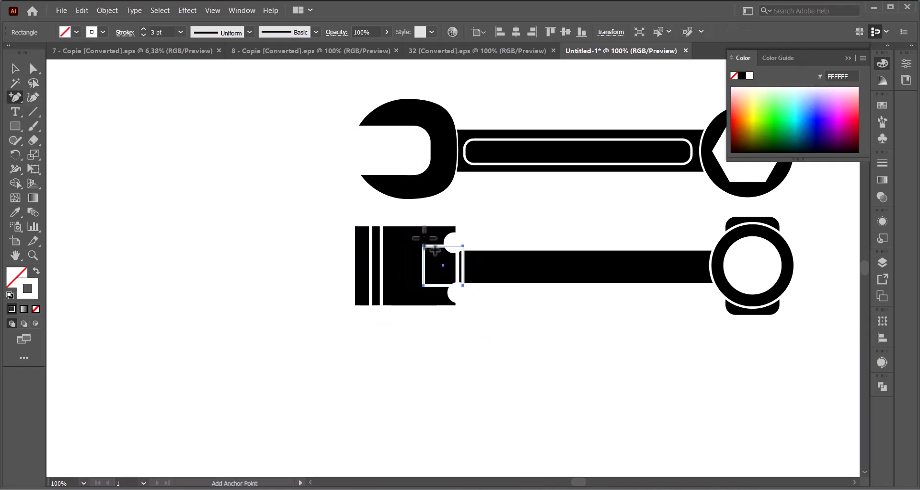
pyautogui.click(464, 265)
pyautogui.click(33, 69)
pyautogui.click(463, 265)
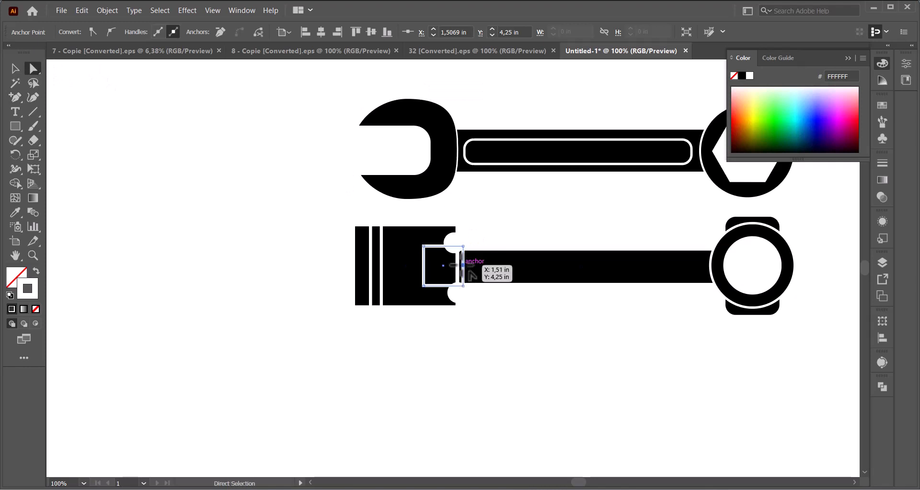
pyautogui.press('Delete')
# - Shift the open white frame left inside the block and pull its lower end back to the notch
pyautogui.moveTo(463, 245); pyautogui.dragTo(444, 246)
pyautogui.click(457, 284)
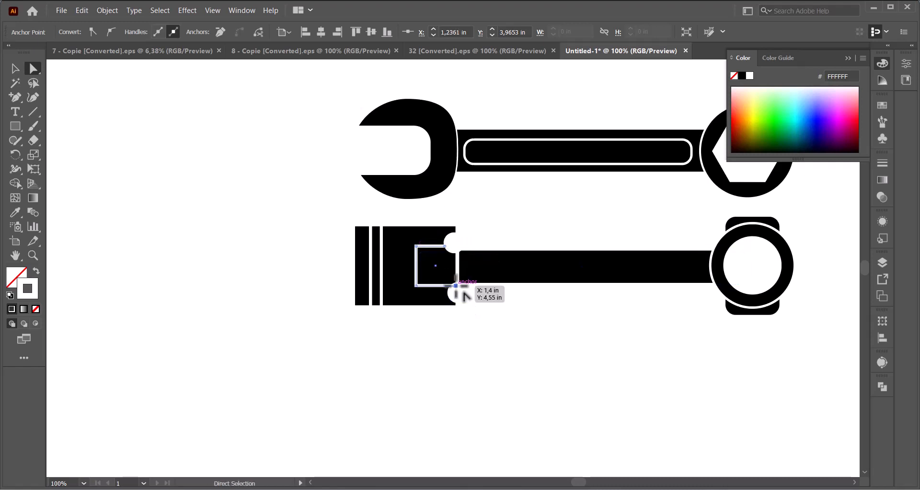
pyautogui.press('Delete')
pyautogui.click(455, 286)
pyautogui.hotkey('ctrl', 'z')
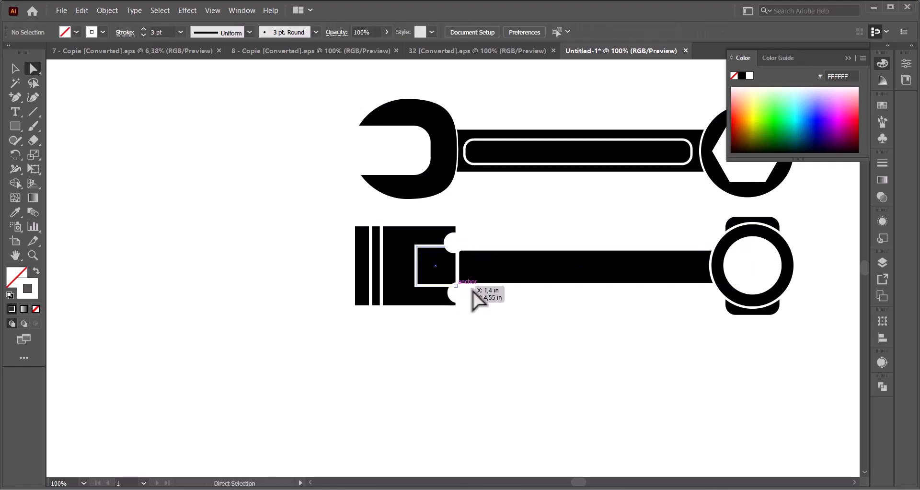
pyautogui.click(452, 286)
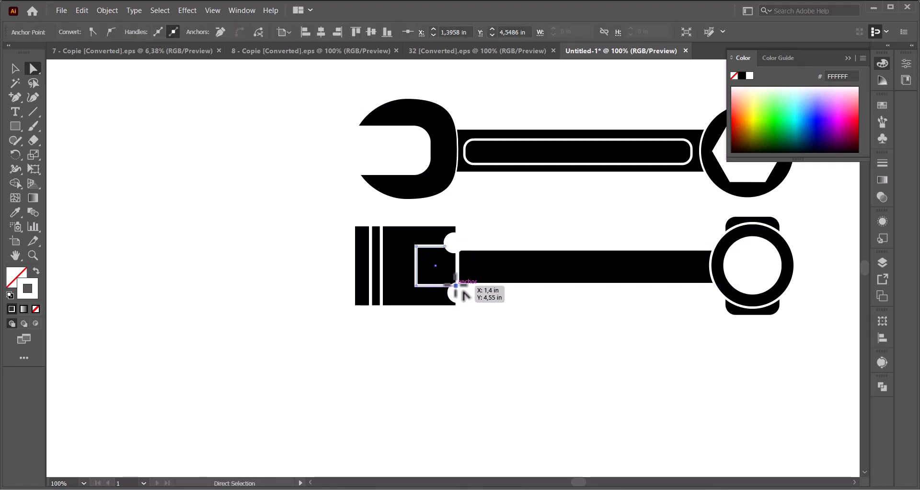
pyautogui.moveTo(461, 293); pyautogui.dragTo(448, 286)
pyautogui.click(524, 236)
# - Stretch the open white frame taller so its arms meet the two notches
pyautogui.press('v')
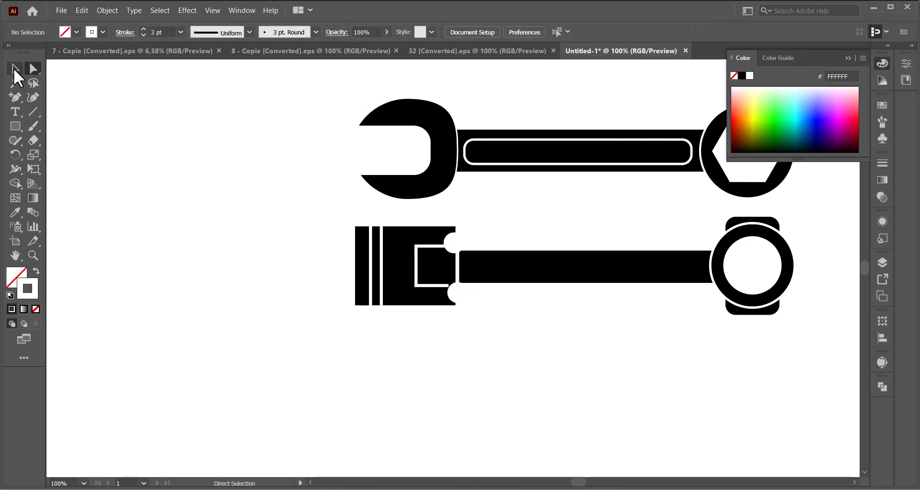
pyautogui.click(421, 273)
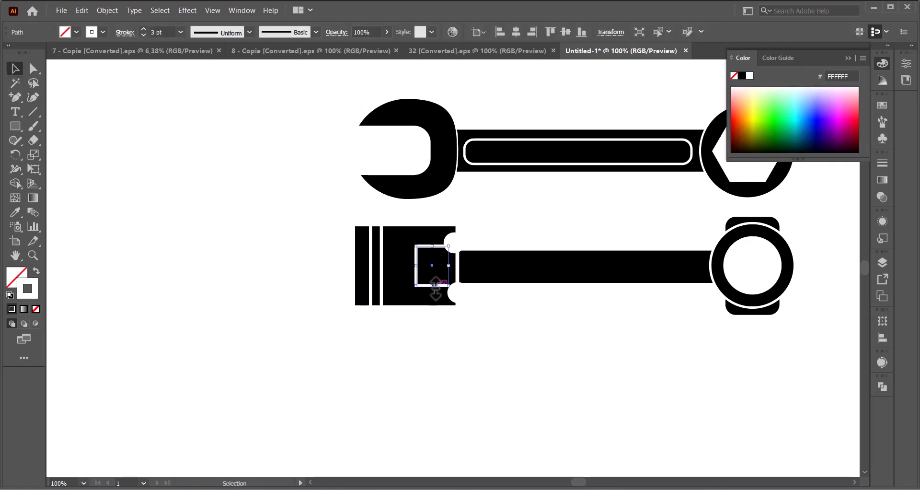
pyautogui.click(538, 246)
# - Draw a small white-filled circle centred inside the open frame
pyautogui.rightClick(12, 129)
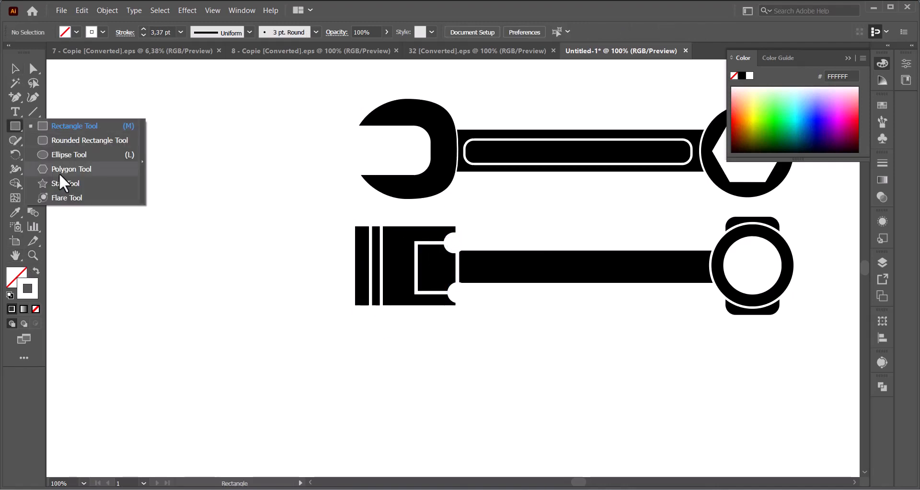
pyautogui.click(61, 155)
pyautogui.moveTo(153, 284)
pyautogui.mouseDown()
pyautogui.moveTo(164, 295)
pyautogui.moveTo(441, 273)
pyautogui.moveTo(434, 268)
pyautogui.mouseUp()
pyautogui.click(36, 270)
pyautogui.press('v')
pyautogui.click(574, 212)
# - Bow the block's left edge and the two white lines outward to the left using the Anchor Point tool
pyautogui.moveTo(280, 205); pyautogui.dragTo(421, 382)
pyautogui.hotkey('ctrl', '2')
pyautogui.moveTo(11, 102); pyautogui.dragTo(53, 140)
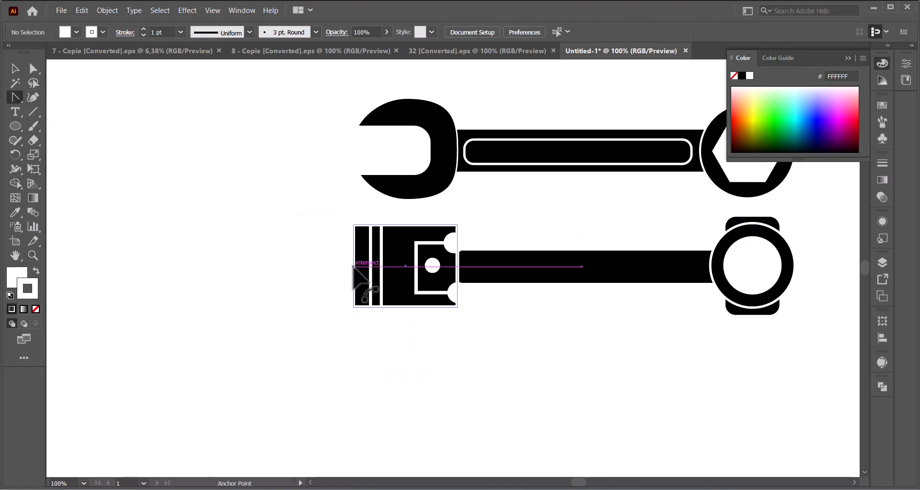
pyautogui.moveTo(350, 276); pyautogui.dragTo(332, 252)
pyautogui.click(16, 72)
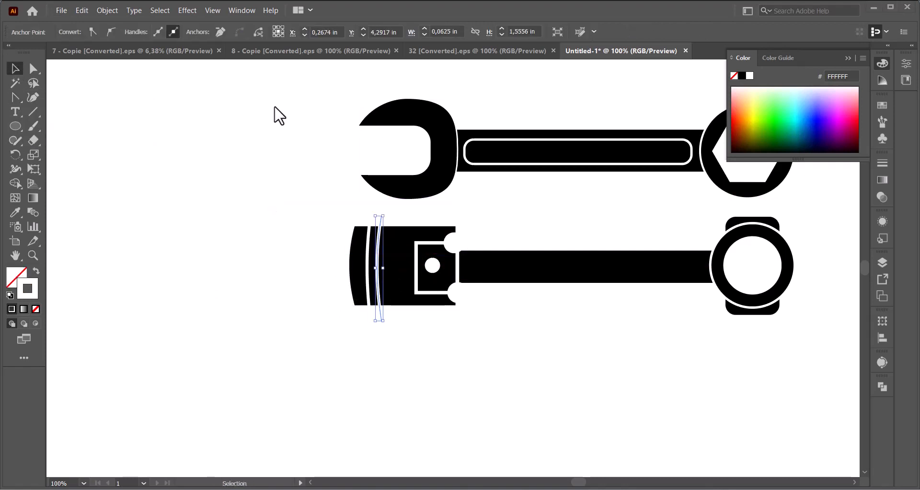
# - Trim the ends of the white lines that overhang the block with the Shape Builder tool
pyautogui.click(794, 218)
pyautogui.moveTo(815, 208); pyautogui.dragTo(285, 334)
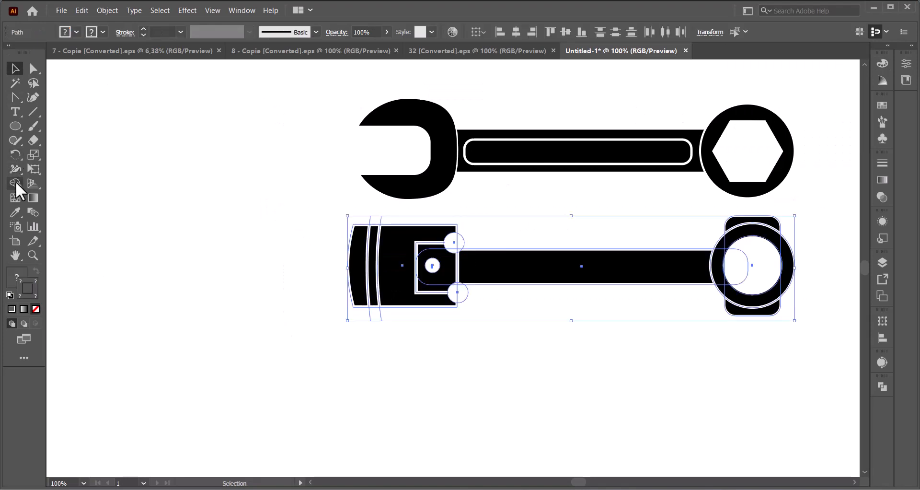
pyautogui.click(16, 182)
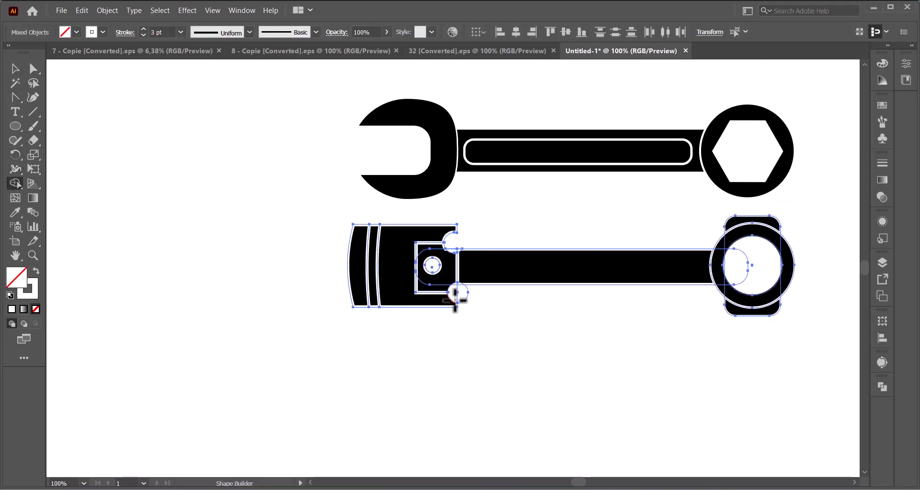
# - Select all parts of the second tool, from the block to the ring, and group them
pyautogui.press('v')
pyautogui.moveTo(303, 214); pyautogui.dragTo(812, 343)
pyautogui.press('a')
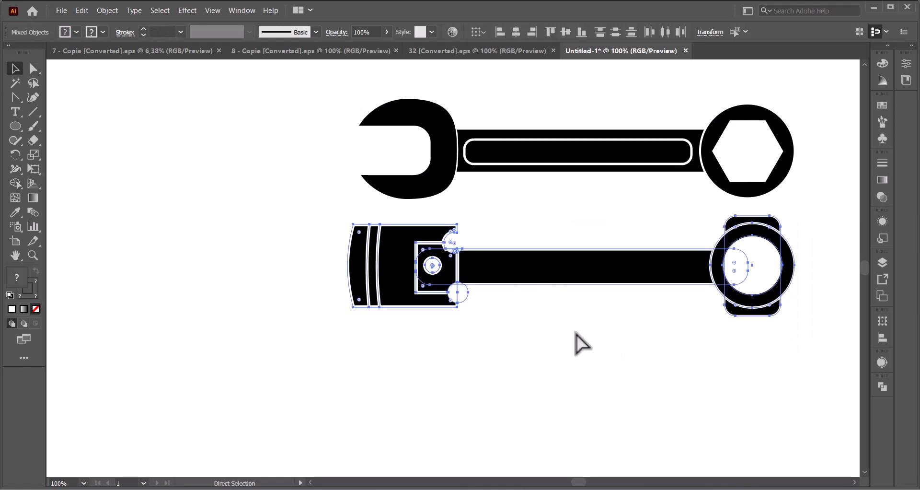
pyautogui.press('v')
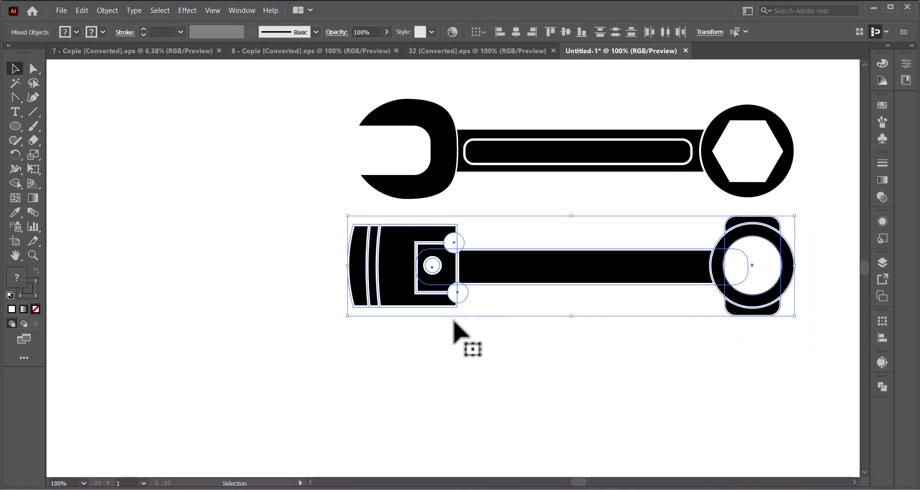
pyautogui.click(116, 154)
pyautogui.moveTo(294, 216); pyautogui.dragTo(776, 346)
pyautogui.rightClick(700, 269)
pyautogui.click(738, 360)
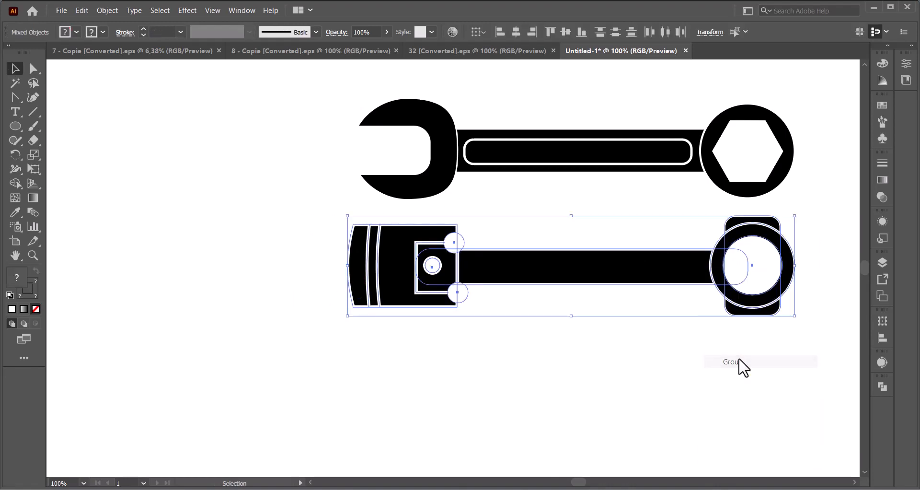
# - Select all parts of the combination wrench and group them
pyautogui.click(663, 156)
pyautogui.moveTo(806, 73); pyautogui.dragTo(384, 186)
pyautogui.rightClick(446, 168)
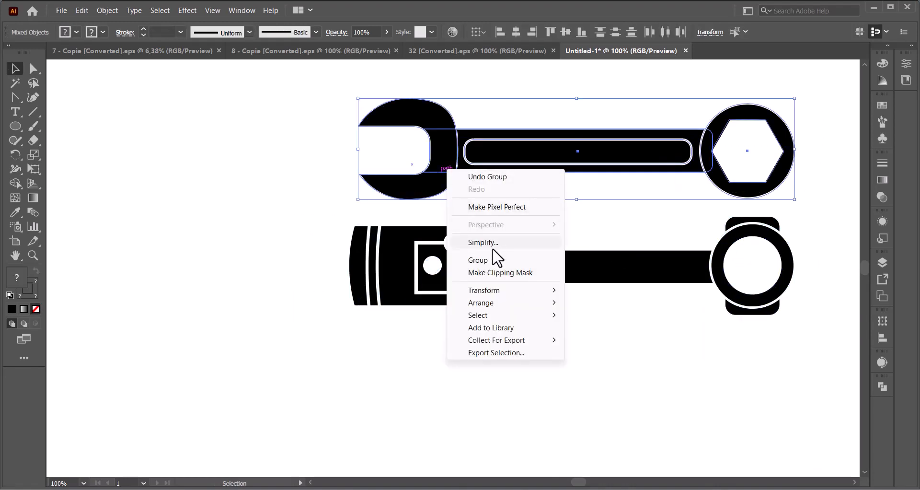
pyautogui.click(485, 259)
pyautogui.click(72, 175)
# - Draw a black six-pointed star left of the tools and cut its corners flat to form a gear with blunt teeth
pyautogui.rightClick(15, 126)
pyautogui.click(61, 181)
pyautogui.moveTo(202, 298); pyautogui.dragTo(264, 332)
pyautogui.click(27, 69)
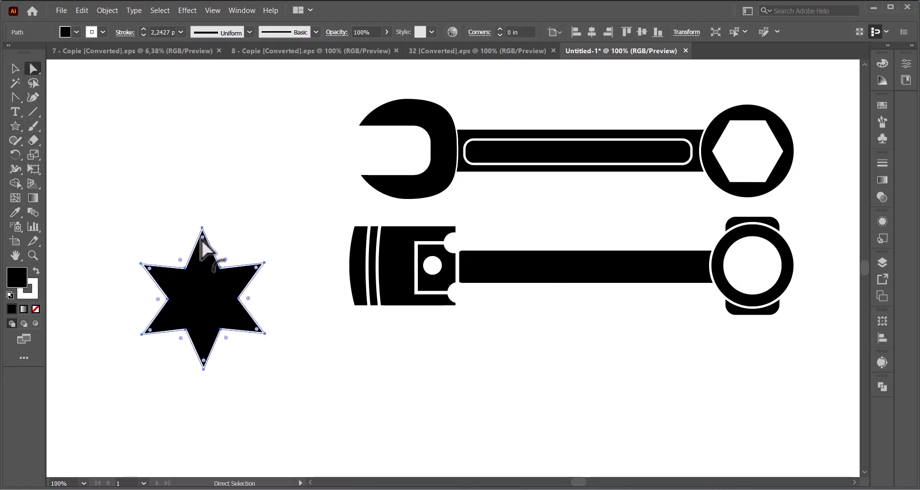
pyautogui.moveTo(202, 238)
pyautogui.mouseDown()
pyautogui.moveTo(200, 252)
pyautogui.moveTo(231, 197)
pyautogui.mouseUp()
pyautogui.press('v')
pyautogui.click(13, 184)
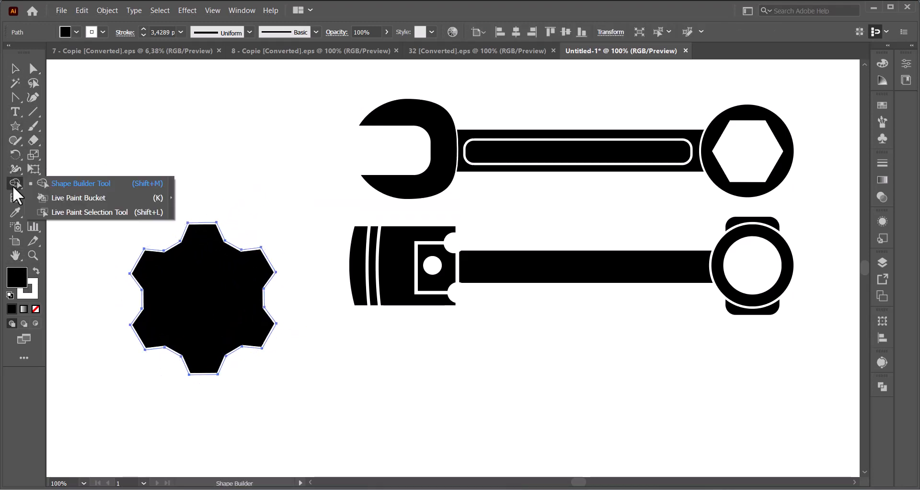
# - Place a white-filled circle at the gear's centre as its hole and group it with the gear
pyautogui.click(15, 126)
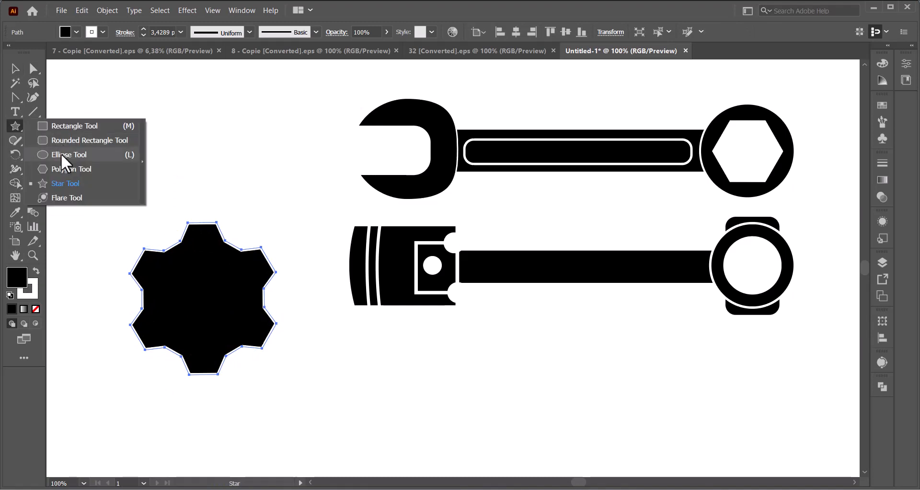
pyautogui.click(62, 153)
pyautogui.moveTo(203, 300); pyautogui.dragTo(235, 320)
pyautogui.click(36, 271)
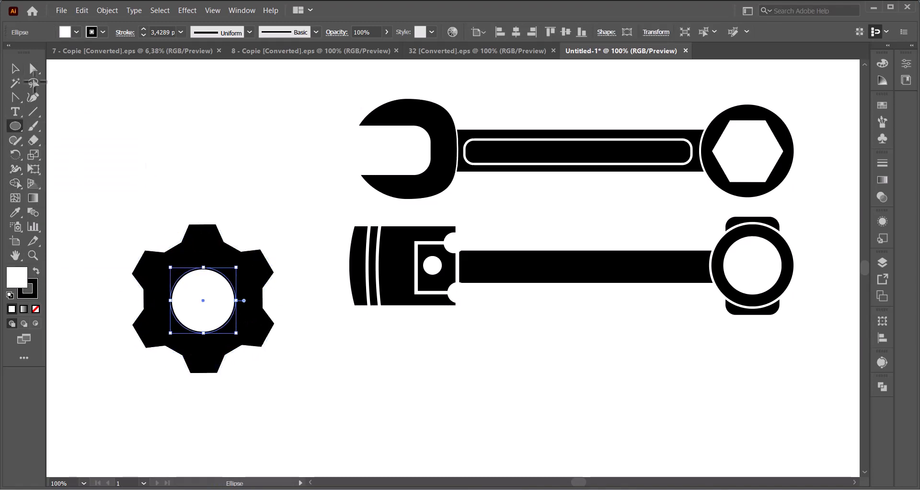
pyautogui.press('v')
pyautogui.moveTo(140, 205); pyautogui.dragTo(292, 382)
pyautogui.rightClick(282, 311)
pyautogui.click(316, 148)
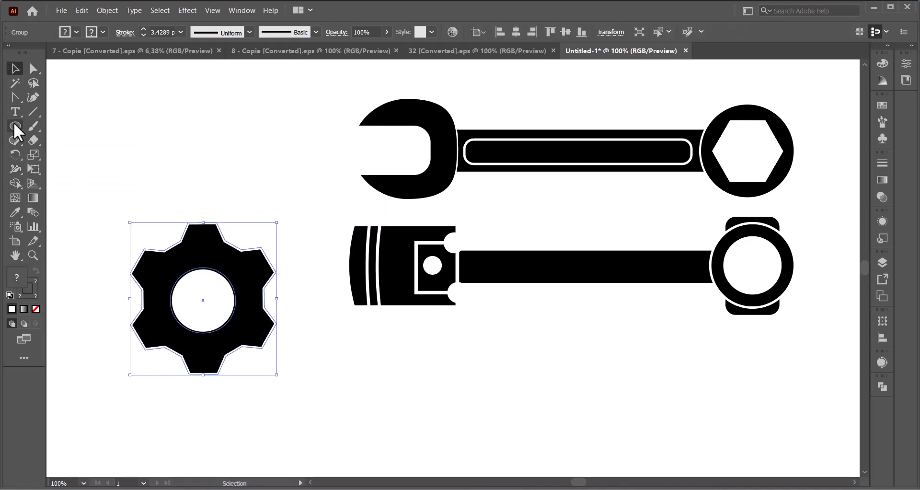
# - Draw a circle below the second tool with no fill and a thickened white outline
pyautogui.click(15, 126)
pyautogui.click(61, 152)
pyautogui.moveTo(430, 385); pyautogui.dragTo(483, 439)
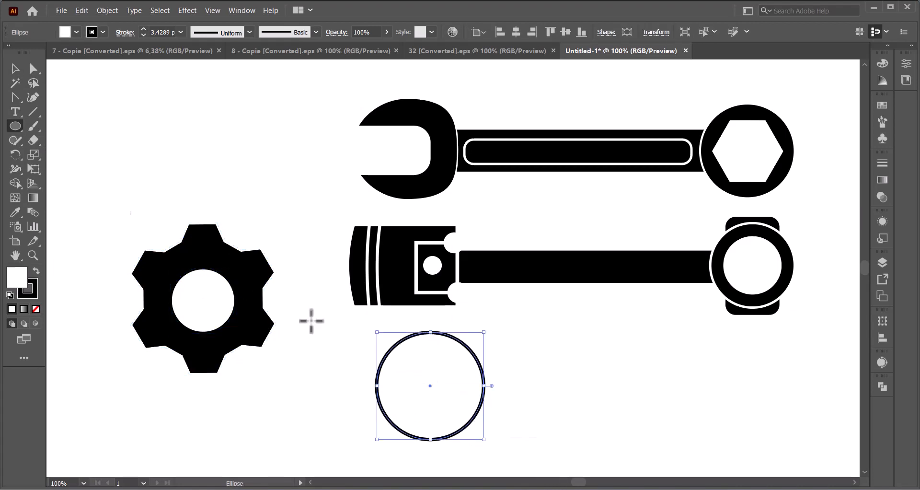
pyautogui.click(36, 270)
pyautogui.click(35, 308)
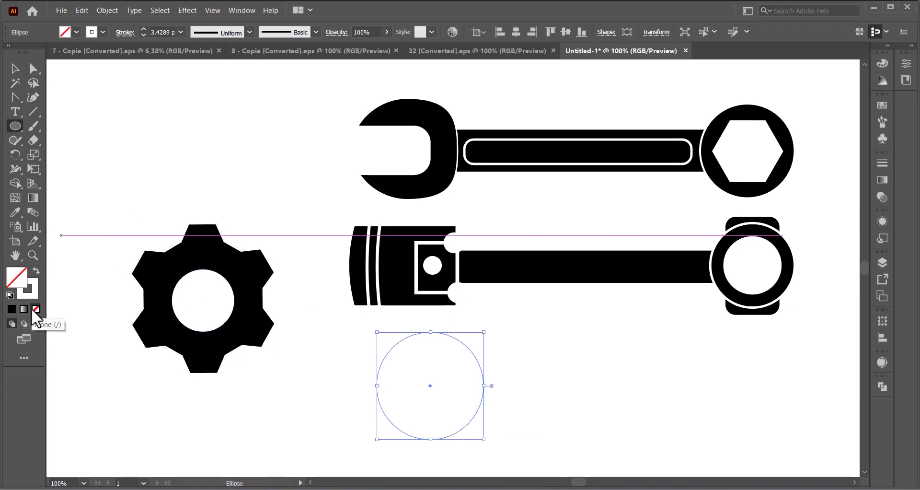
pyautogui.click(143, 29)
# - Move the white ring onto the gear around its centre hole and set its stroke to 3 pt
pyautogui.press('v')
pyautogui.moveTo(465, 344)
pyautogui.mouseDown()
pyautogui.moveTo(228, 261)
pyautogui.moveTo(249, 255)
pyautogui.mouseUp()
pyautogui.keyDown('shift'); pyautogui.click(244, 265); pyautogui.keyUp('shift')
pyautogui.hotkey('ctrl', 'g')
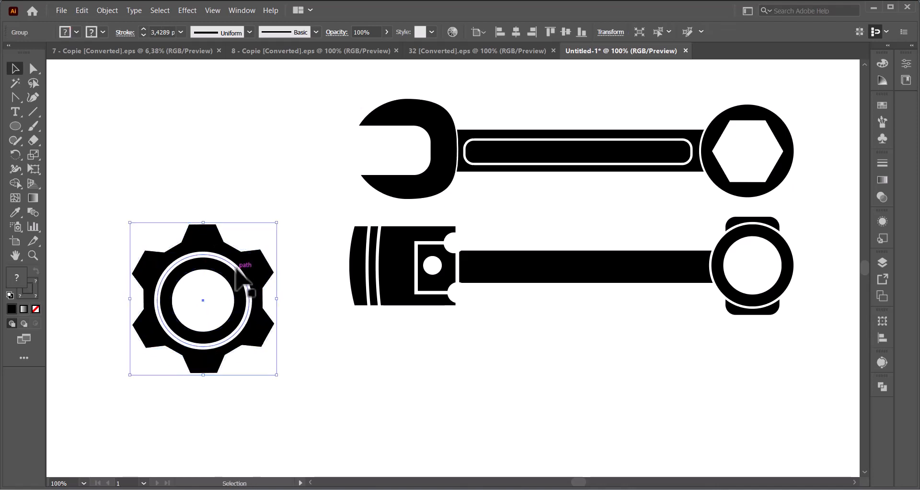
pyautogui.click(235, 268)
pyautogui.click(142, 35)
pyautogui.click(142, 35)
pyautogui.click(142, 35)
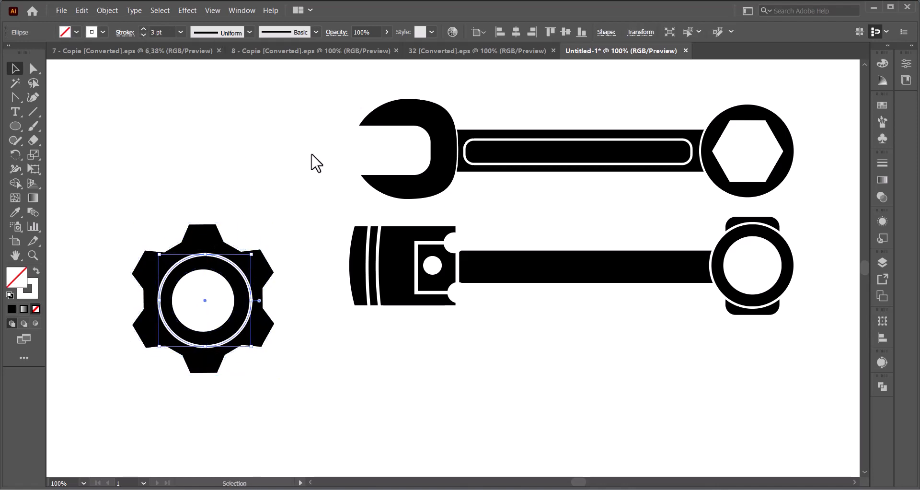
# - Add anchor points on both sides of the gear's white ring and delete the upper arc between them
pyautogui.click(15, 97)
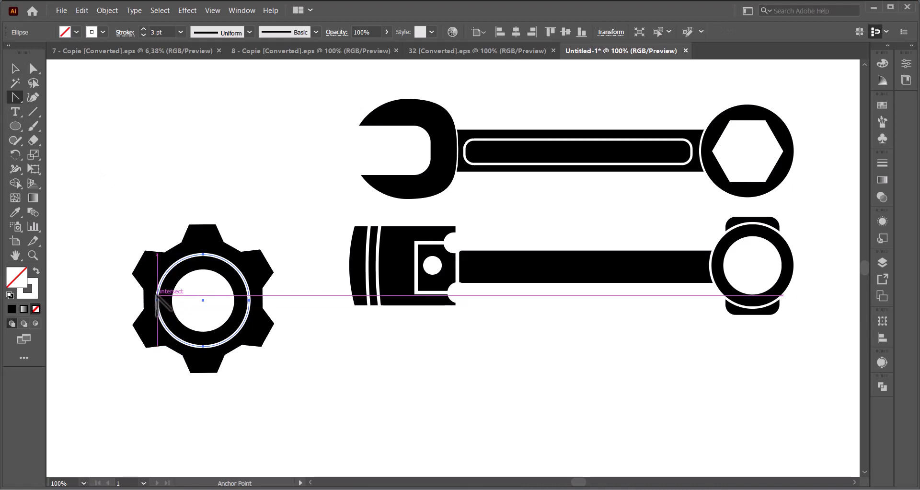
pyautogui.moveTo(19, 101); pyautogui.dragTo(48, 110)
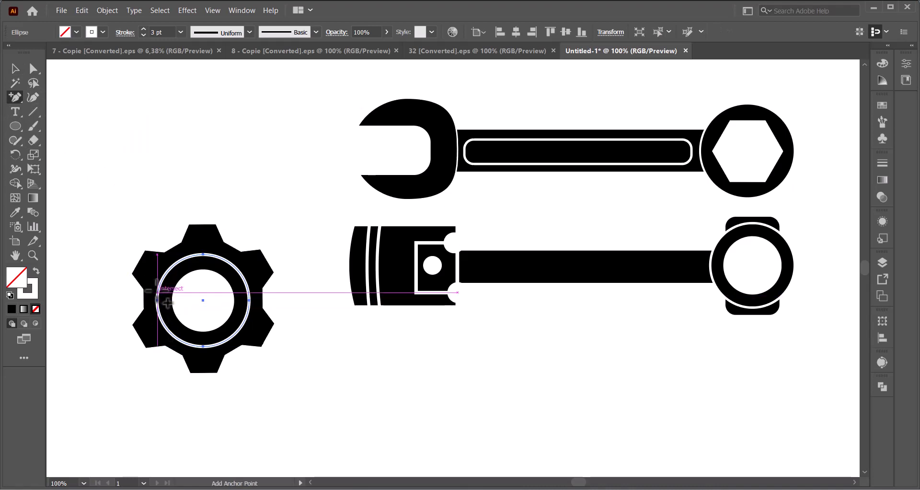
pyautogui.click(157, 293)
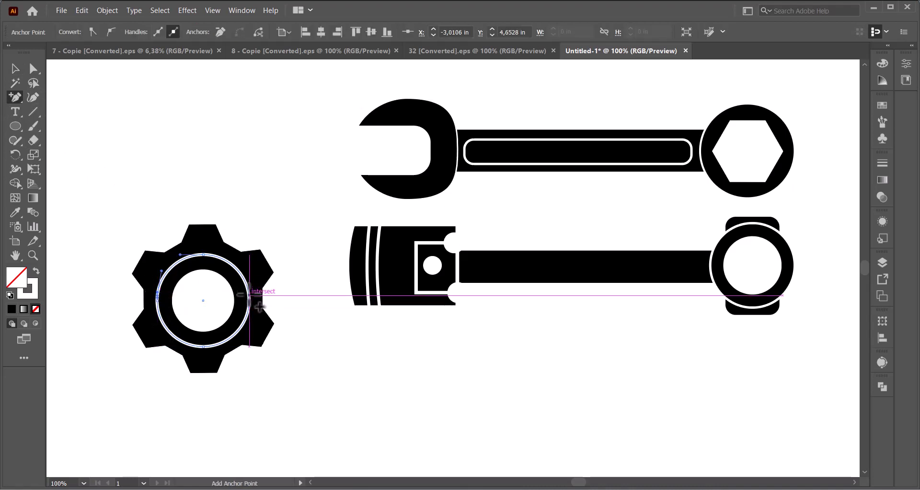
pyautogui.click(249, 291)
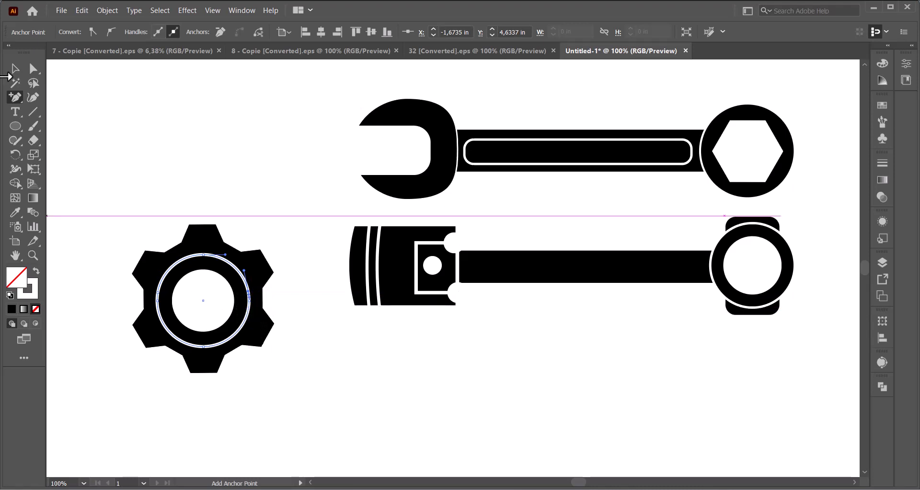
pyautogui.press('v')
pyautogui.click(243, 278)
pyautogui.click(34, 68)
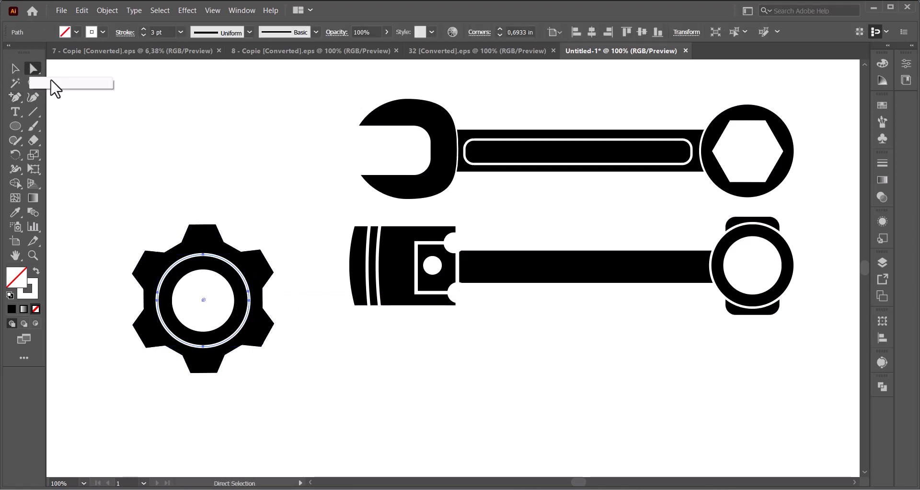
pyautogui.click(206, 255)
pyautogui.press('Delete')
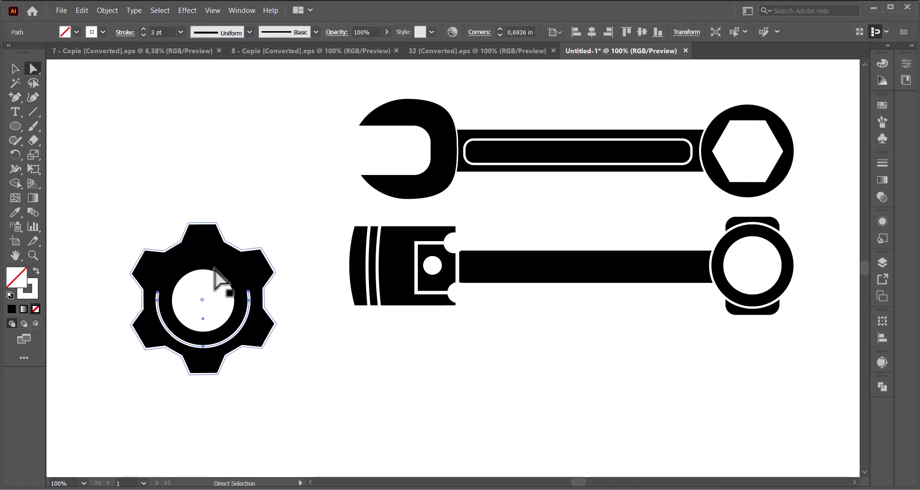
# - Apply the width profile tapered at both ends to the gear's remaining white arc
pyautogui.click(250, 32)
pyautogui.click(226, 70)
pyautogui.click(16, 70)
pyautogui.click(305, 338)
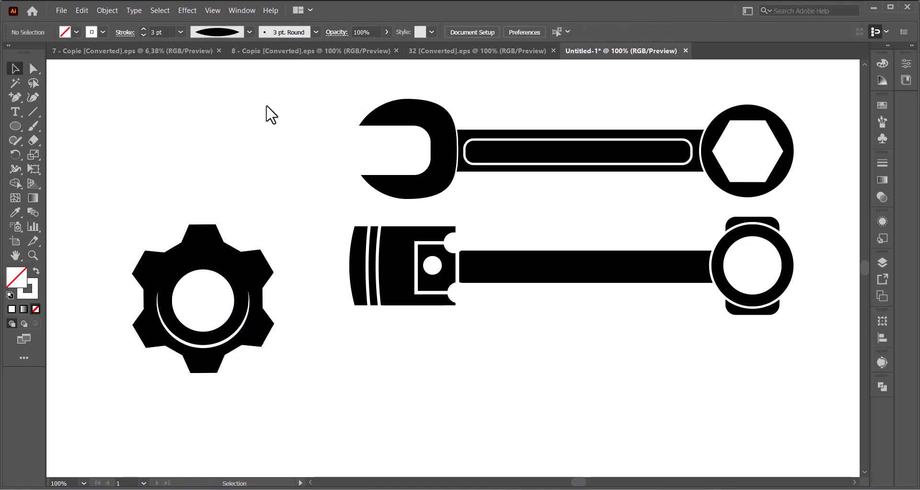
# - Enlarge the gear, tilt the piston with its connecting rod diagonally, and centre the gear over the rod
pyautogui.moveTo(116, 206); pyautogui.dragTo(301, 416)
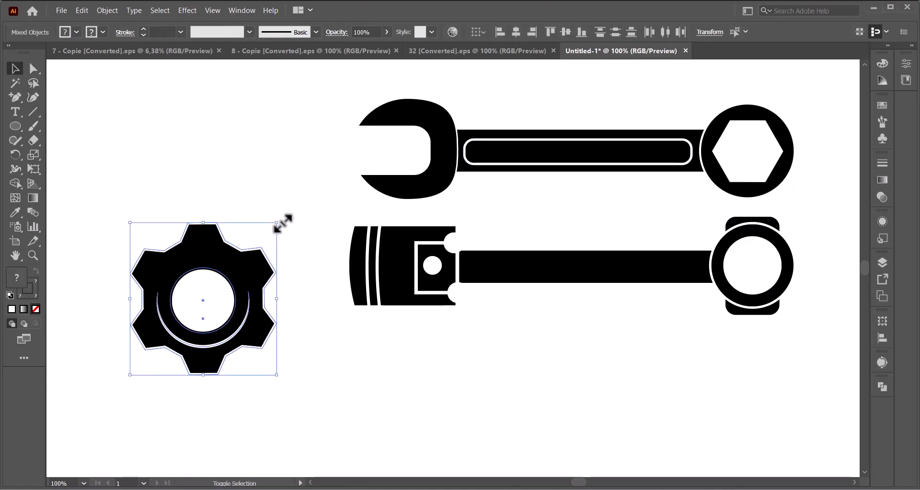
pyautogui.moveTo(283, 223); pyautogui.dragTo(305, 201)
pyautogui.moveTo(624, 263); pyautogui.dragTo(277, 275)
pyautogui.moveTo(246, 247); pyautogui.dragTo(585, 263)
pyautogui.click(362, 268)
pyautogui.moveTo(455, 230); pyautogui.dragTo(565, 353)
# - Rotate the combination wrench onto the opposite diagonal and place it behind the gear, crossing the connecting rod
pyautogui.click(783, 184)
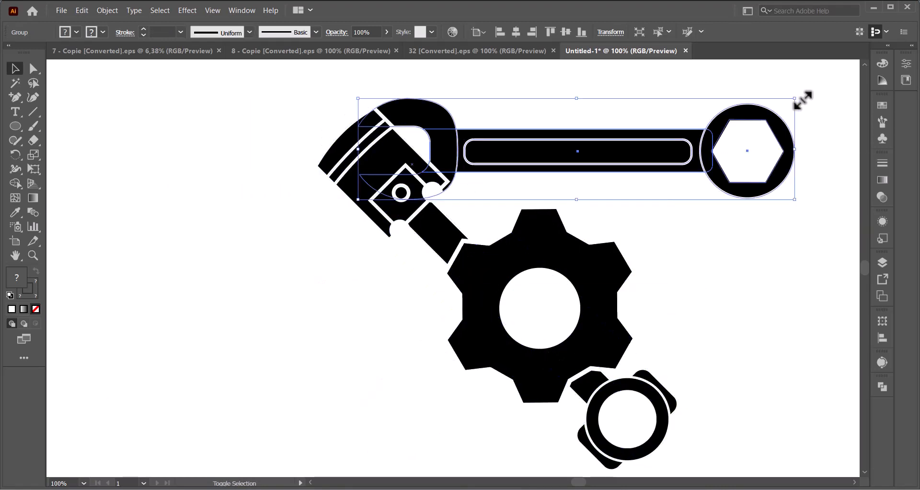
pyautogui.moveTo(804, 100); pyautogui.dragTo(384, 396)
pyautogui.moveTo(604, 123); pyautogui.dragTo(600, 259)
pyautogui.moveTo(706, 194); pyautogui.dragTo(675, 211)
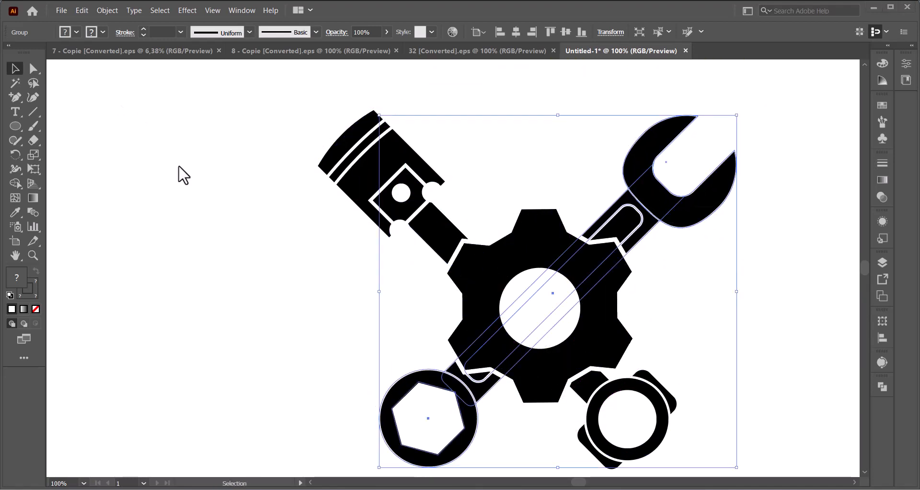
pyautogui.click(165, 345)
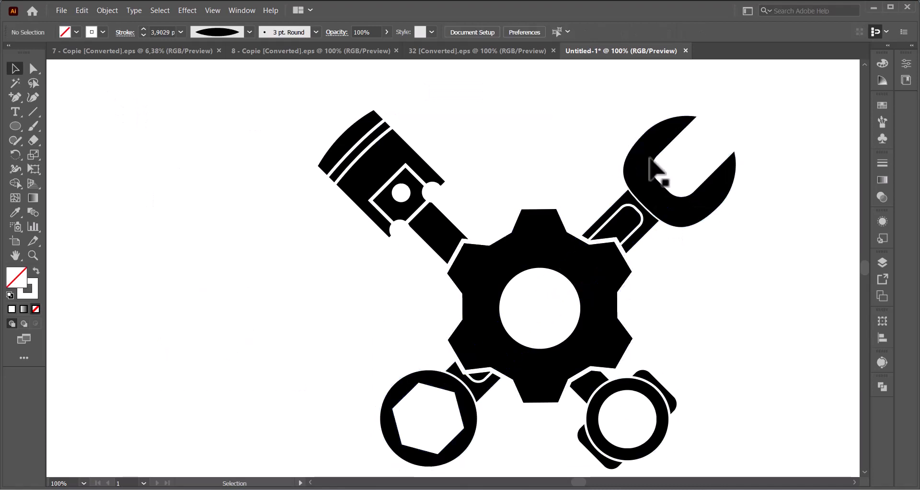
# - Scale the whole crossed-tools emblem down to roughly two thirds of its size
pyautogui.scroll(-1, 709, 431)
pyautogui.moveTo(780, 91); pyautogui.dragTo(352, 402)
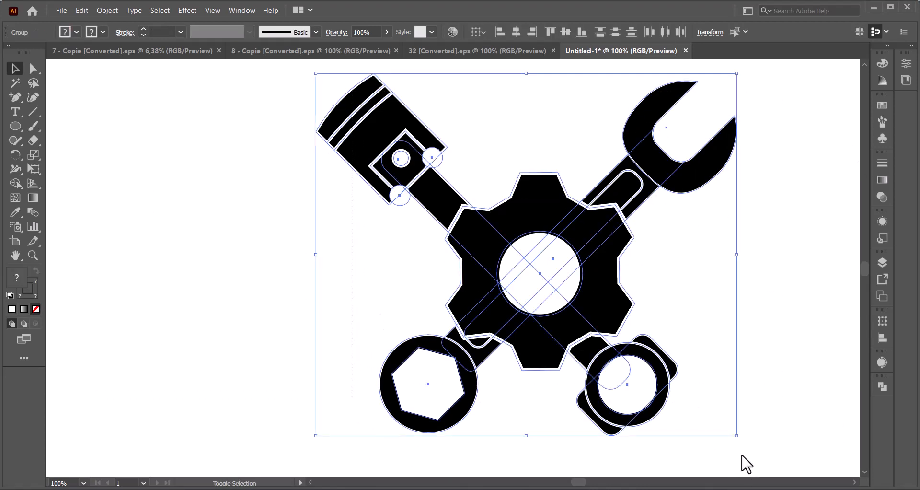
pyautogui.moveTo(736, 435); pyautogui.dragTo(658, 367)
# - Slightly enlarge the piston and the wrench so that both extend further out from the gear
pyautogui.click(671, 364)
pyautogui.click(474, 220)
pyautogui.moveTo(608, 355); pyautogui.dragTo(622, 367)
pyautogui.click(455, 364)
pyautogui.moveTo(432, 381)
pyautogui.mouseDown()
pyautogui.moveTo(433, 373)
pyautogui.moveTo(419, 380)
pyautogui.mouseUp()
pyautogui.click(341, 363)
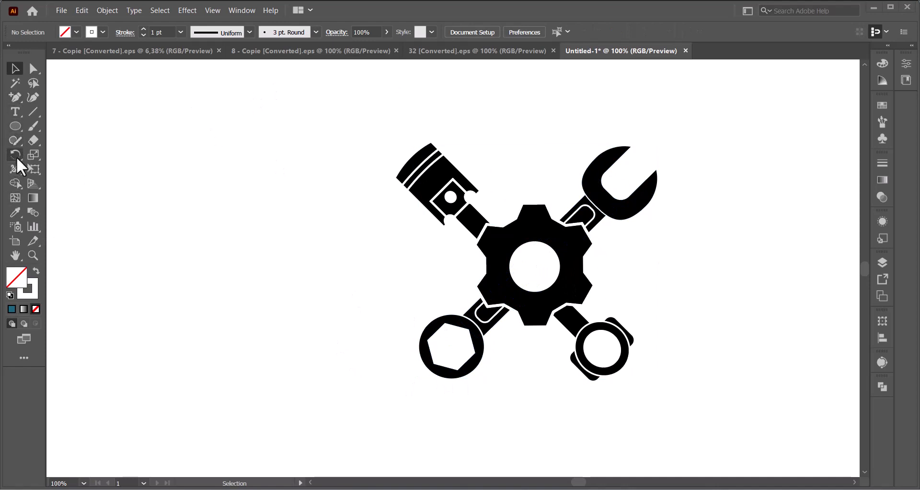
# - Add placeholder point text on the empty canvas beside the emblem and enlarge it to about 46 pt
pyautogui.click(17, 115)
pyautogui.click(165, 241)
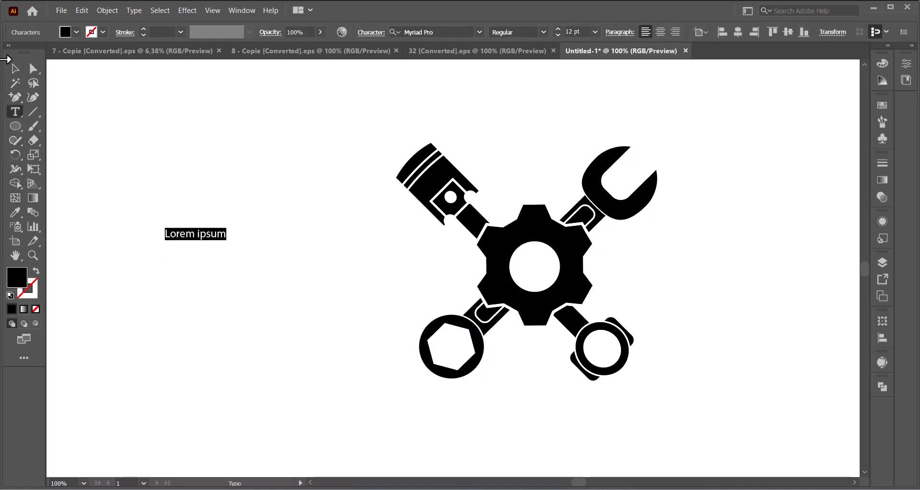
pyautogui.press('Escape')
pyautogui.moveTo(232, 226); pyautogui.dragTo(316, 172)
# - Set the placeholder text's font to Algerian
pyautogui.click(900, 80)
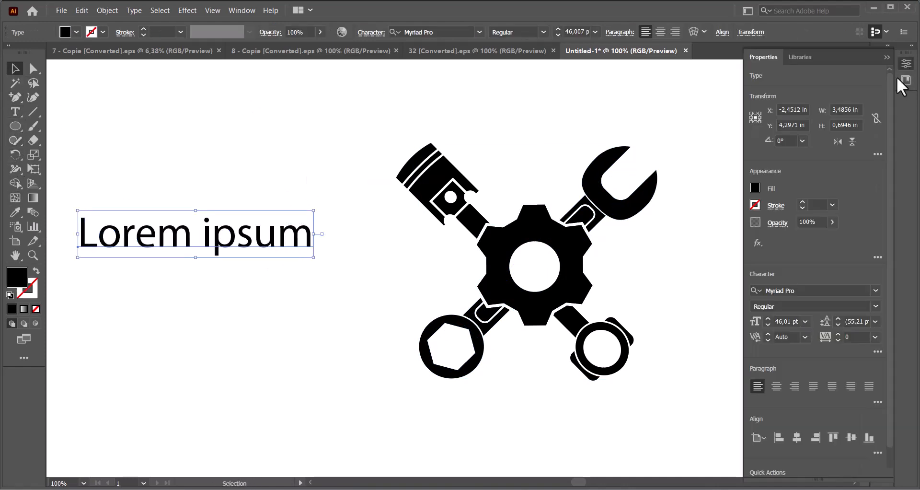
pyautogui.click(860, 291)
pyautogui.scroll(5, 831, 412)
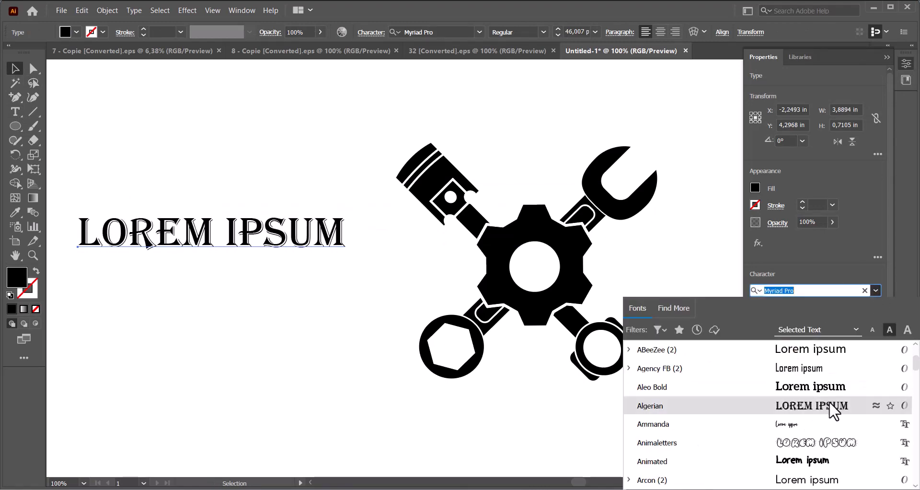
pyautogui.click(833, 411)
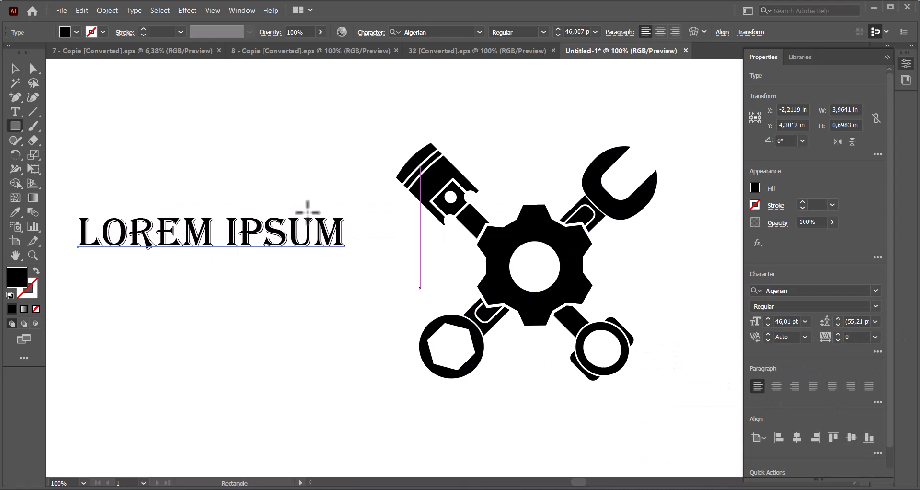
# - Replace the placeholder text with "MECHANIC" and move it closer to the emblem
pyautogui.click(15, 69)
pyautogui.doubleClick(206, 234)
pyautogui.hotkey('ctrl', 'a')
pyautogui.write('ME')
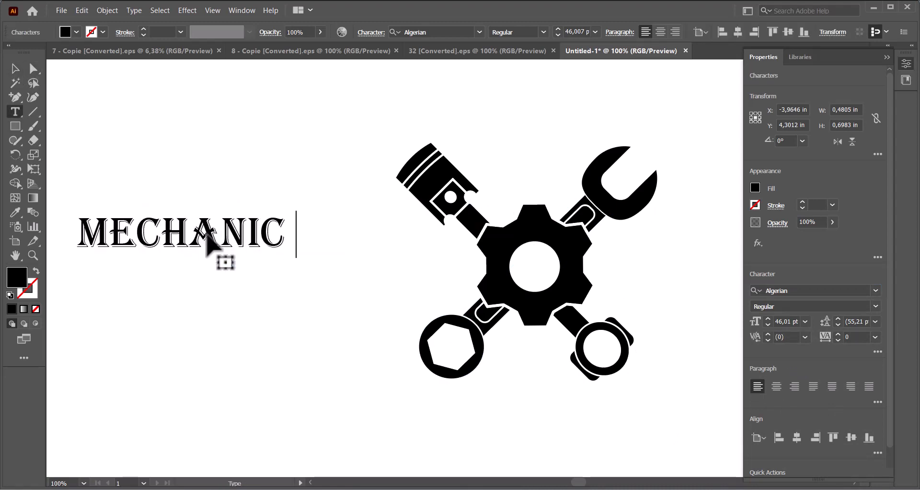
pyautogui.click(15, 69)
pyautogui.moveTo(225, 234); pyautogui.dragTo(285, 245)
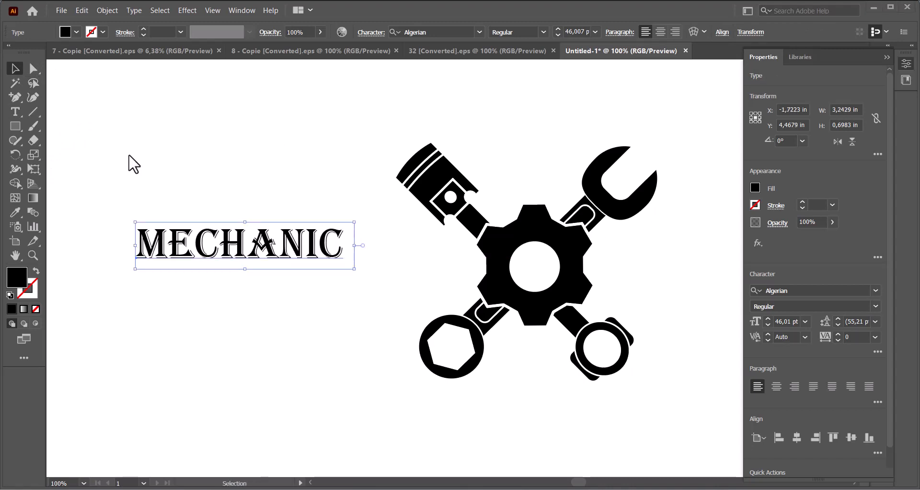
# - Draw a rectangle about 2.67 × 0.69 in centred on the gear's hole and fill it white
pyautogui.click(16, 125)
pyautogui.click(62, 127)
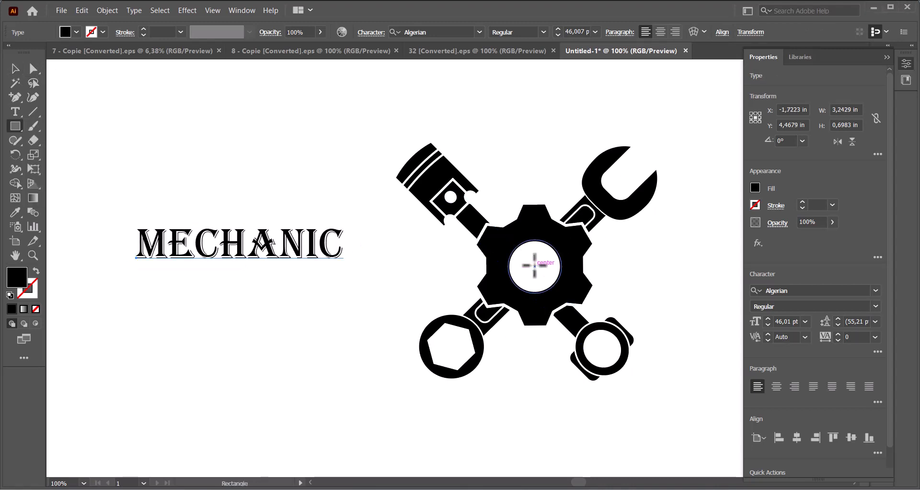
pyautogui.moveTo(534, 262); pyautogui.dragTo(624, 290)
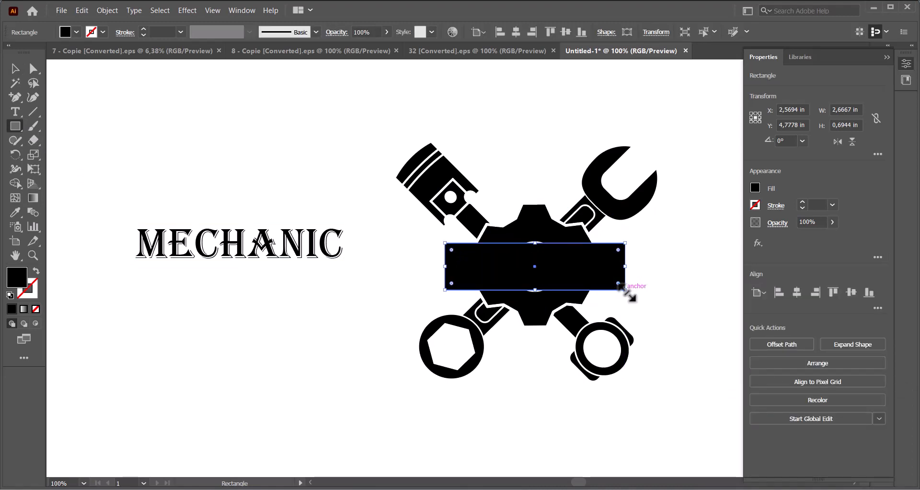
pyautogui.click(36, 271)
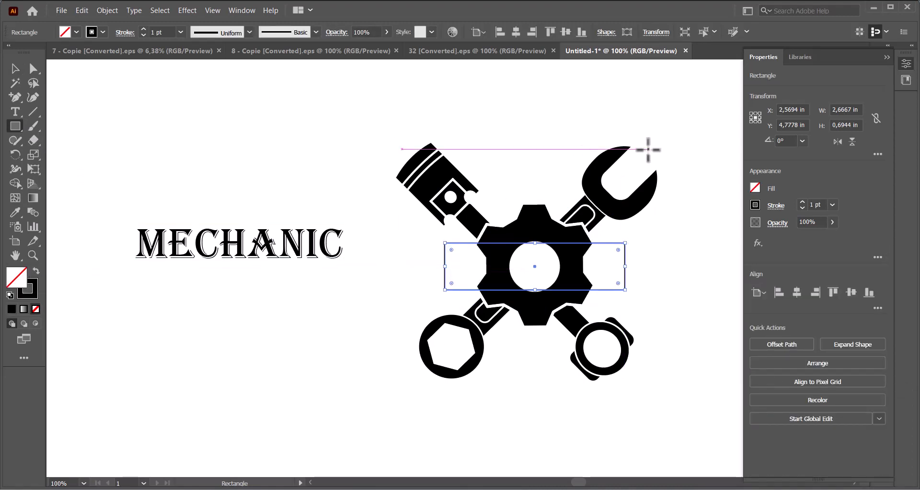
pyautogui.click(36, 271)
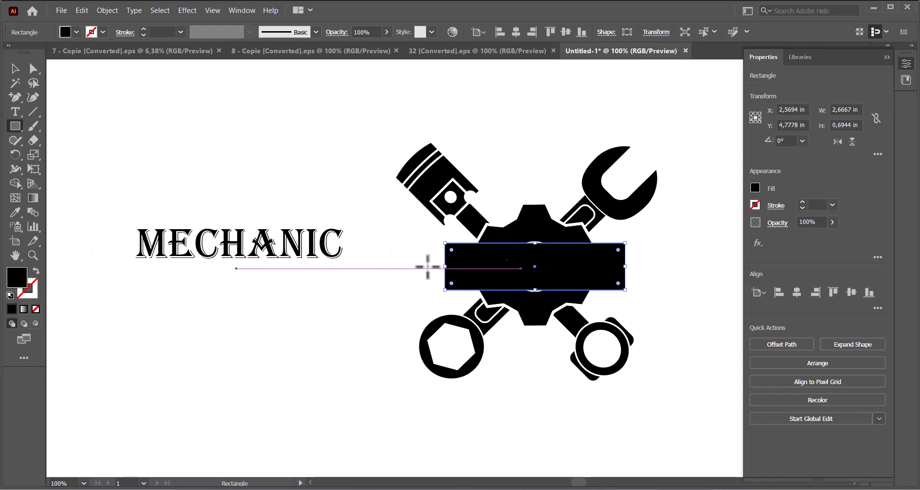
pyautogui.doubleClick(16, 277)
pyautogui.click(111, 137)
pyautogui.click(369, 140)
pyautogui.moveTo(625, 243)
pyautogui.mouseDown()
pyautogui.moveTo(650, 237)
pyautogui.moveTo(625, 243)
pyautogui.mouseUp()
pyautogui.click(16, 69)
pyautogui.click(191, 148)
pyautogui.click(491, 258)
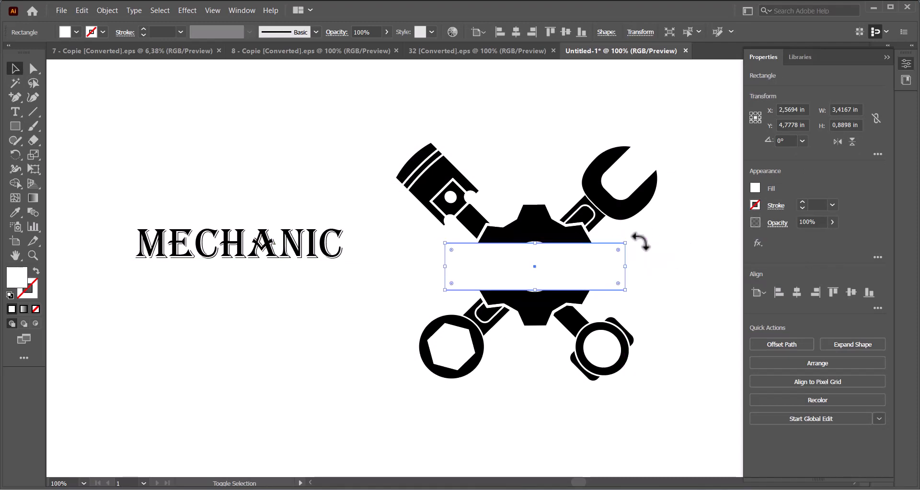
pyautogui.click(655, 242)
pyautogui.click(624, 244)
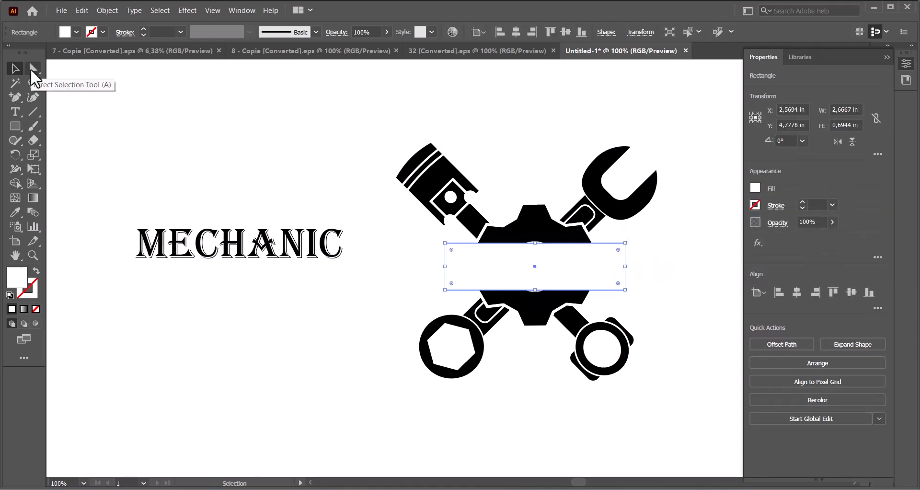
# - Give the rectangle a 2 pt black stroke and add an anchor point at the middle of each short side
pyautogui.click(143, 29)
pyautogui.press('a')
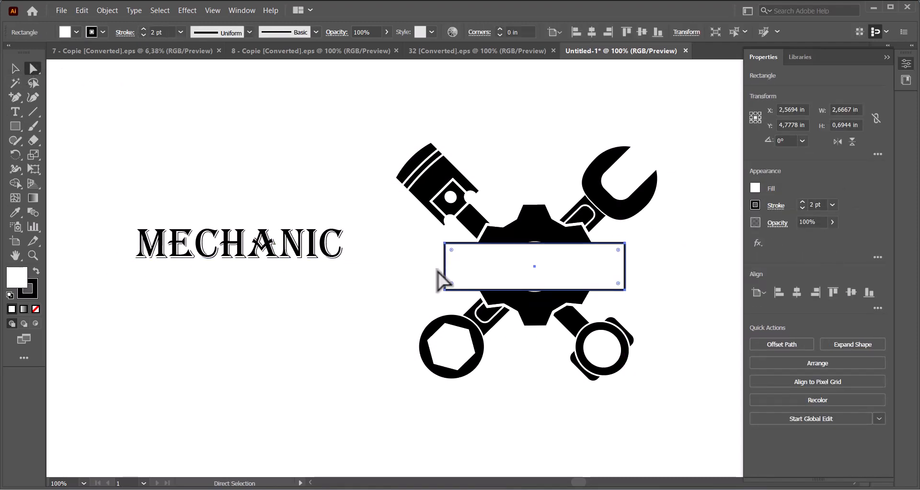
pyautogui.press('+')
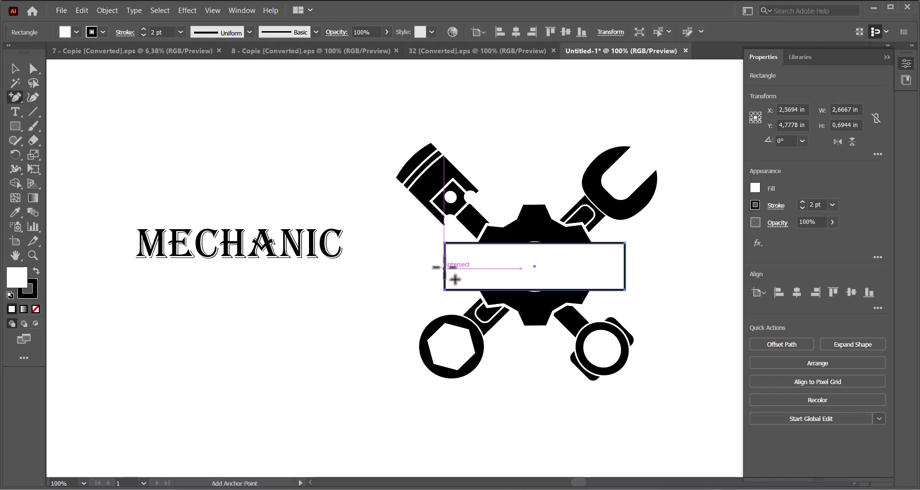
pyautogui.click(444, 267)
pyautogui.click(624, 267)
# - Delete the added anchor points with their short sides, keeping only the rectangle's two horizontal lines
pyautogui.click(33, 69)
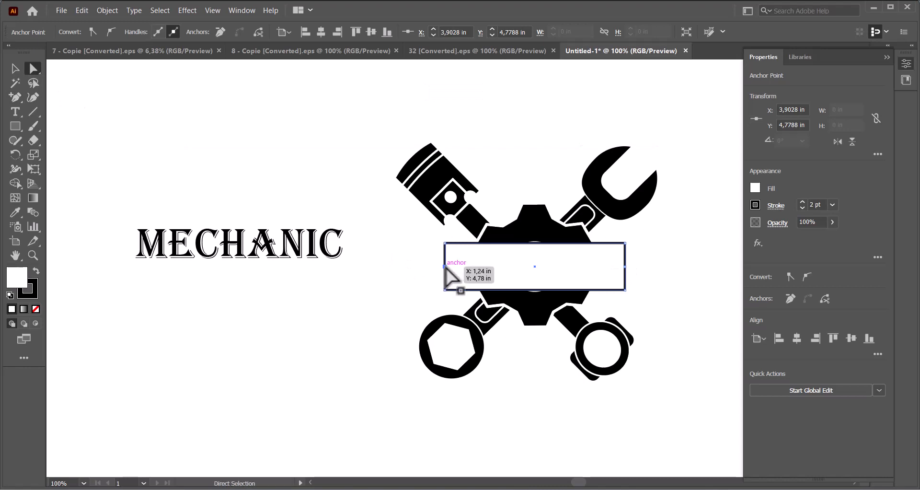
pyautogui.press('Delete')
pyautogui.click(624, 266)
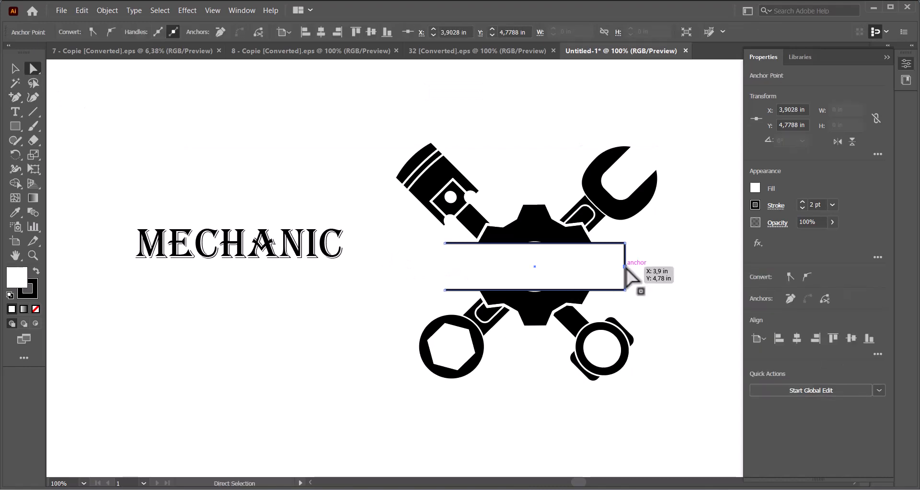
pyautogui.press('Delete')
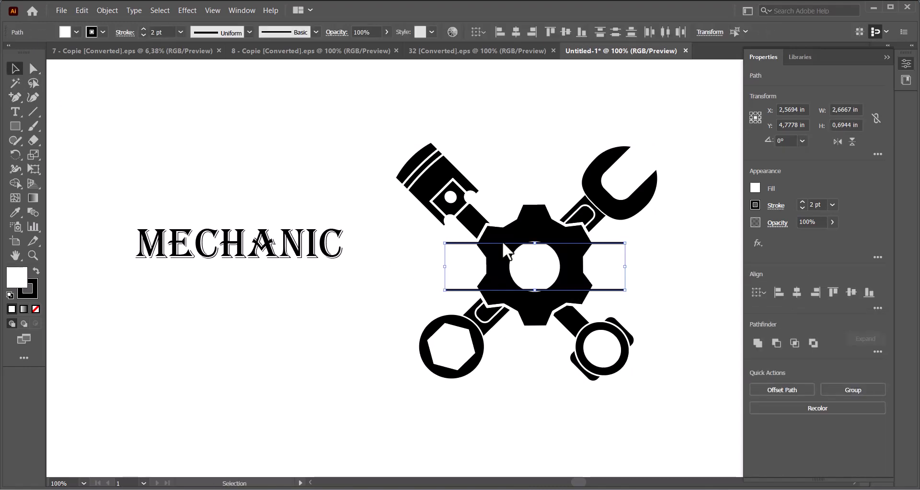
# - Apply a width profile tapered at both ends to the two horizontal lines and set their stroke to 4 pt
pyautogui.click(315, 31)
pyautogui.click(249, 31)
pyautogui.click(231, 109)
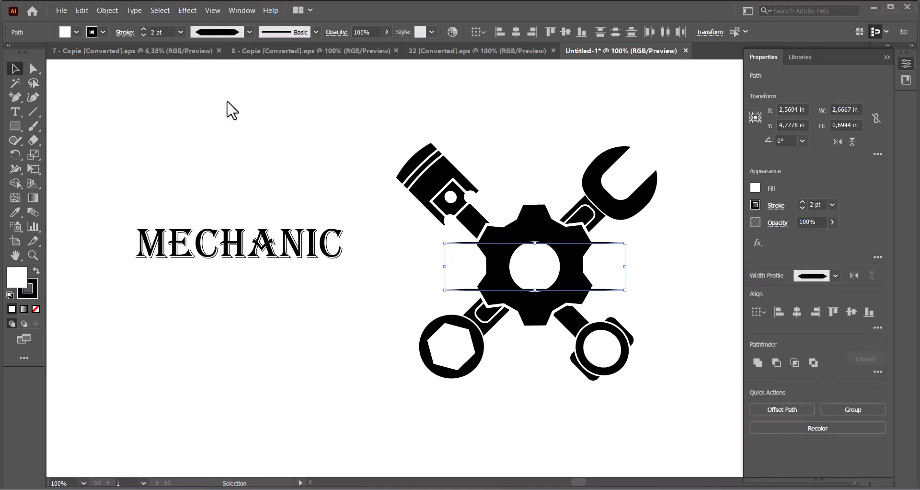
pyautogui.click(143, 30)
pyautogui.click(143, 30)
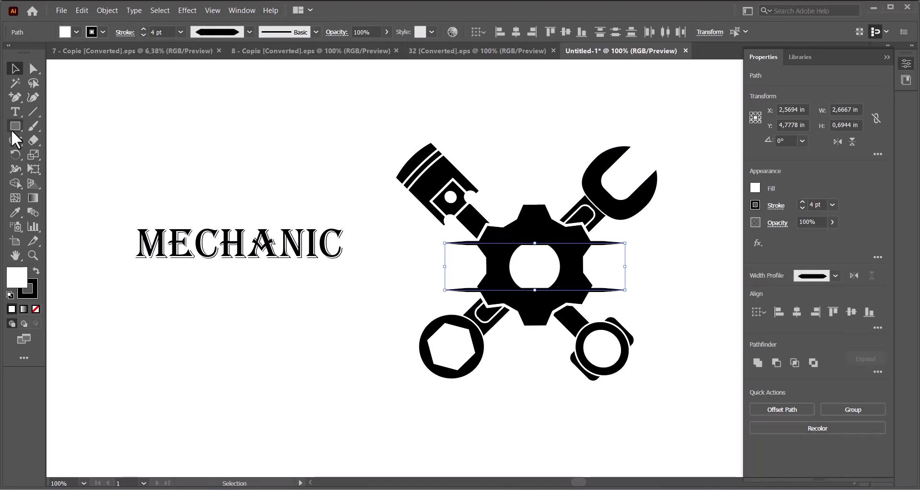
# - Draw a white rectangle about 2.83 × 0.67 in from the gear's centre, covering the area between the tapered lines
pyautogui.moveTo(12, 131); pyautogui.dragTo(71, 126)
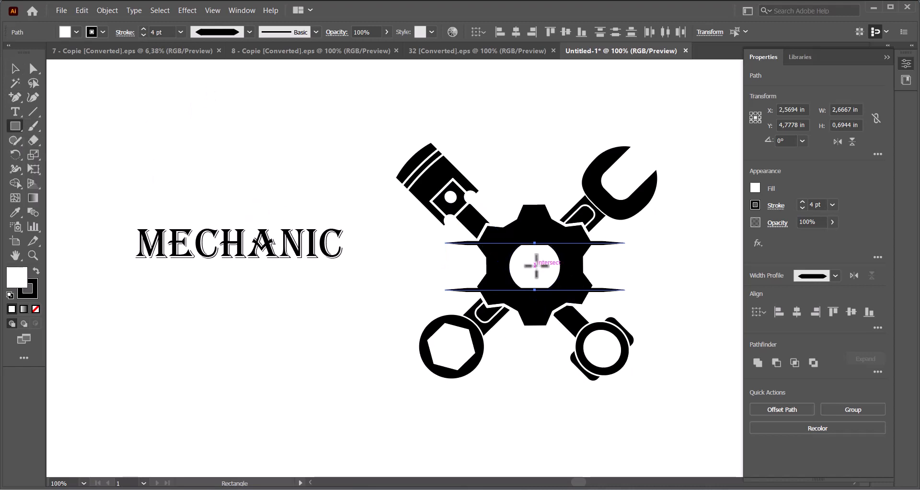
pyautogui.moveTo(536, 265)
pyautogui.mouseDown()
pyautogui.moveTo(601, 274)
pyautogui.moveTo(611, 343)
pyautogui.moveTo(601, 274)
pyautogui.moveTo(631, 290)
pyautogui.mouseUp()
pyautogui.press('v')
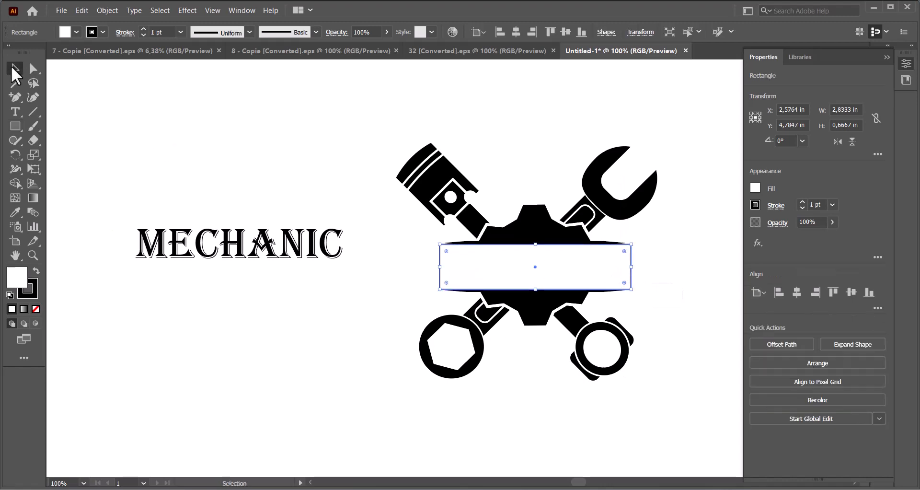
# - Remove the new white rectangle's stroke and nudge it up by two increments
pyautogui.press('x')
pyautogui.click(36, 311)
pyautogui.press('Up')
pyautogui.press('Up')
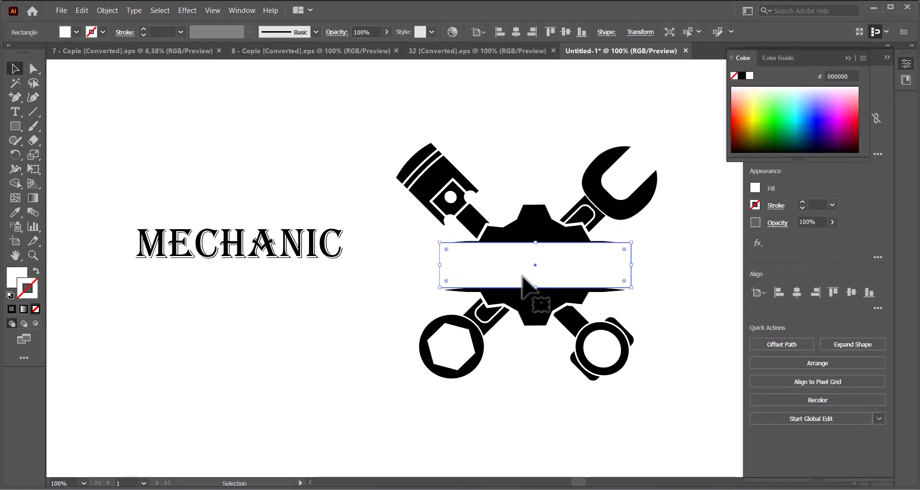
# - Move the MECHANIC text onto the white band across the gear and bring it to the front
pyautogui.click(360, 288)
pyautogui.moveTo(266, 250); pyautogui.dragTo(573, 274)
pyautogui.rightClick(436, 271)
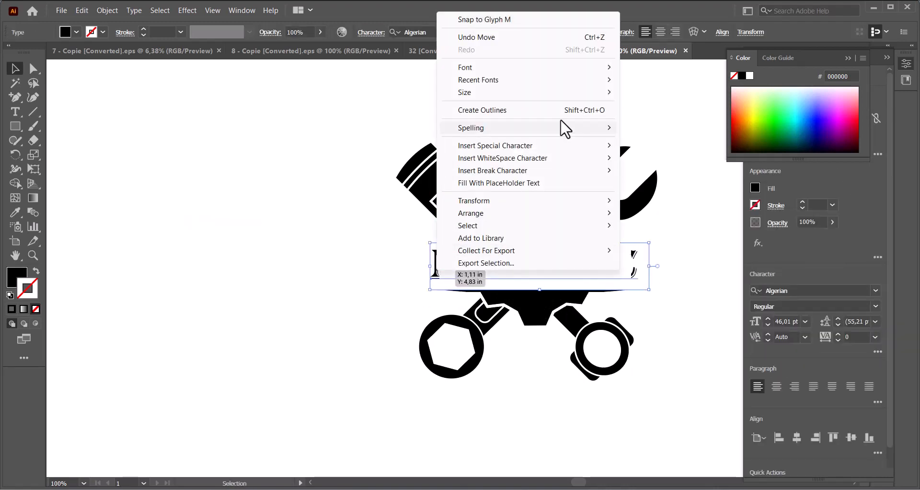
pyautogui.moveTo(575, 212)
pyautogui.click(631, 213)
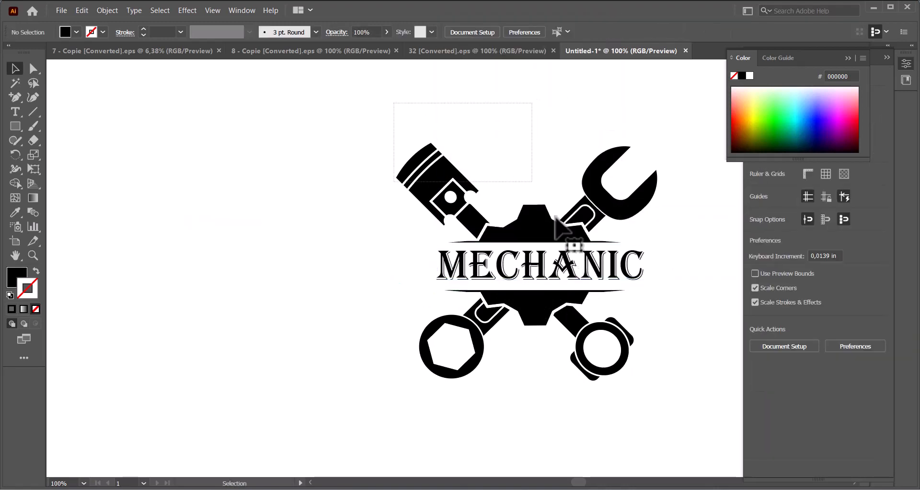